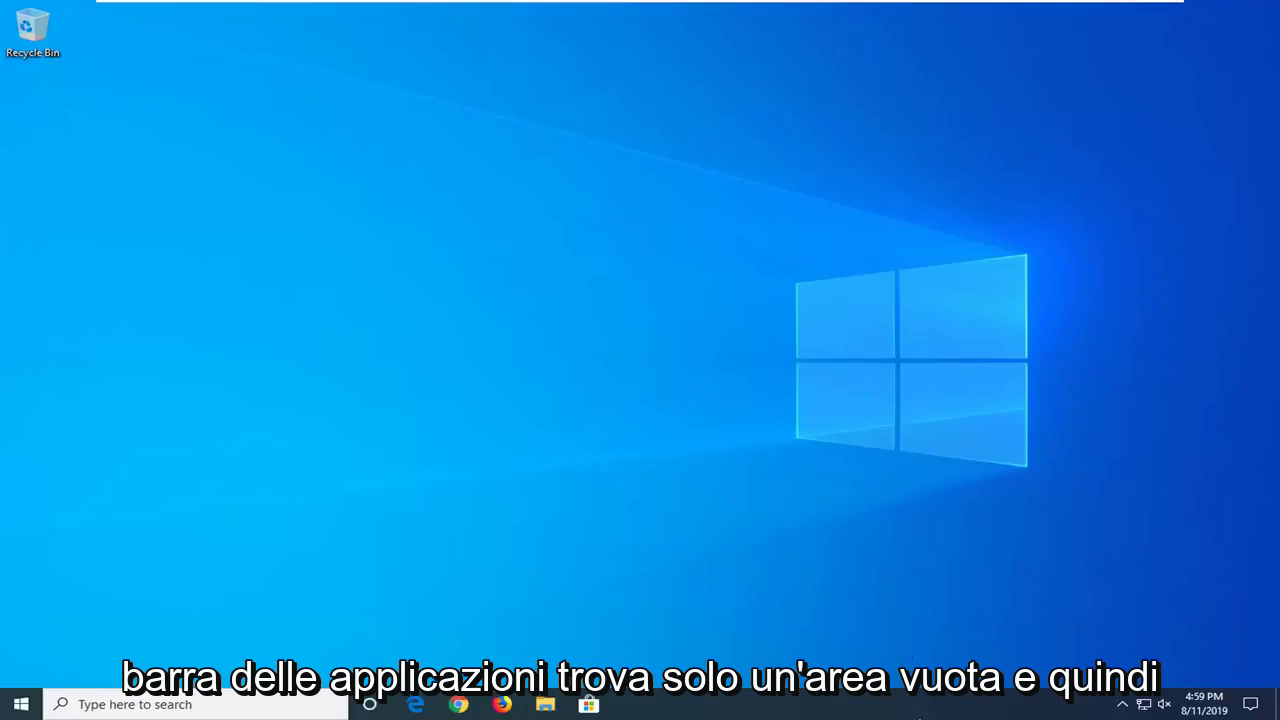
Open Task Manager from the taskbar and launch the full Services console from its Services tab.
right_click(905, 713)
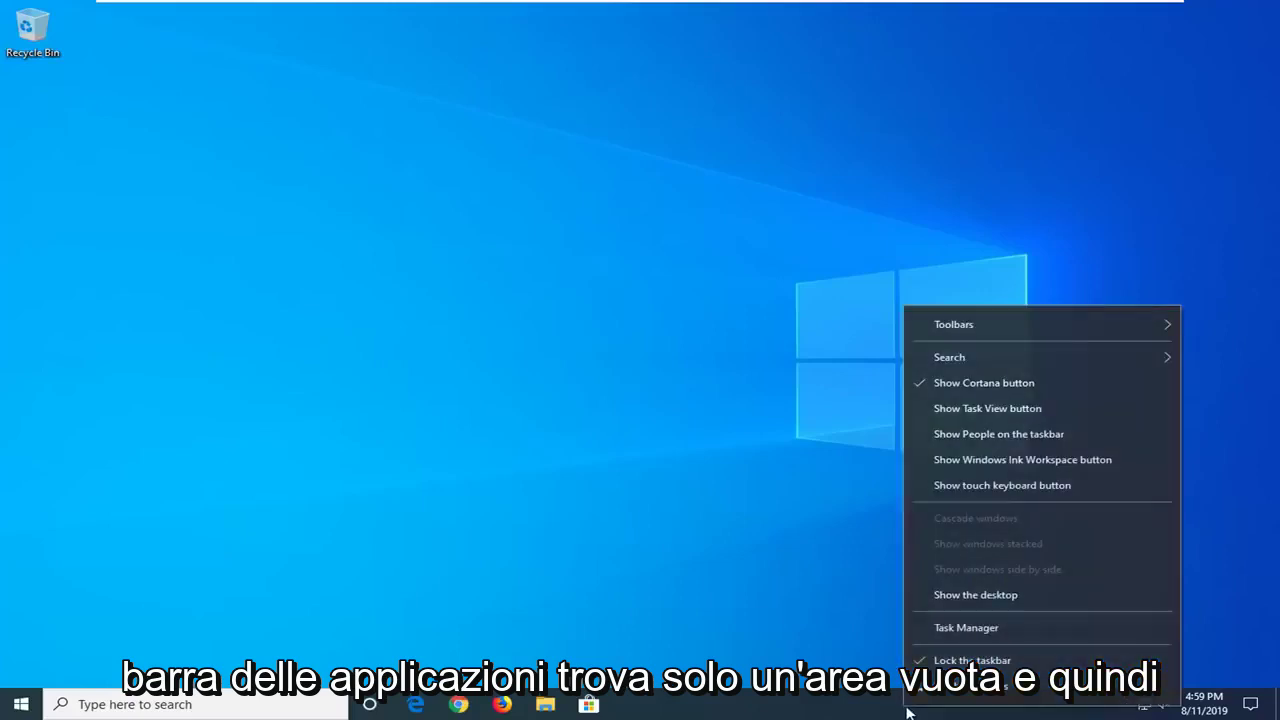
click(952, 627)
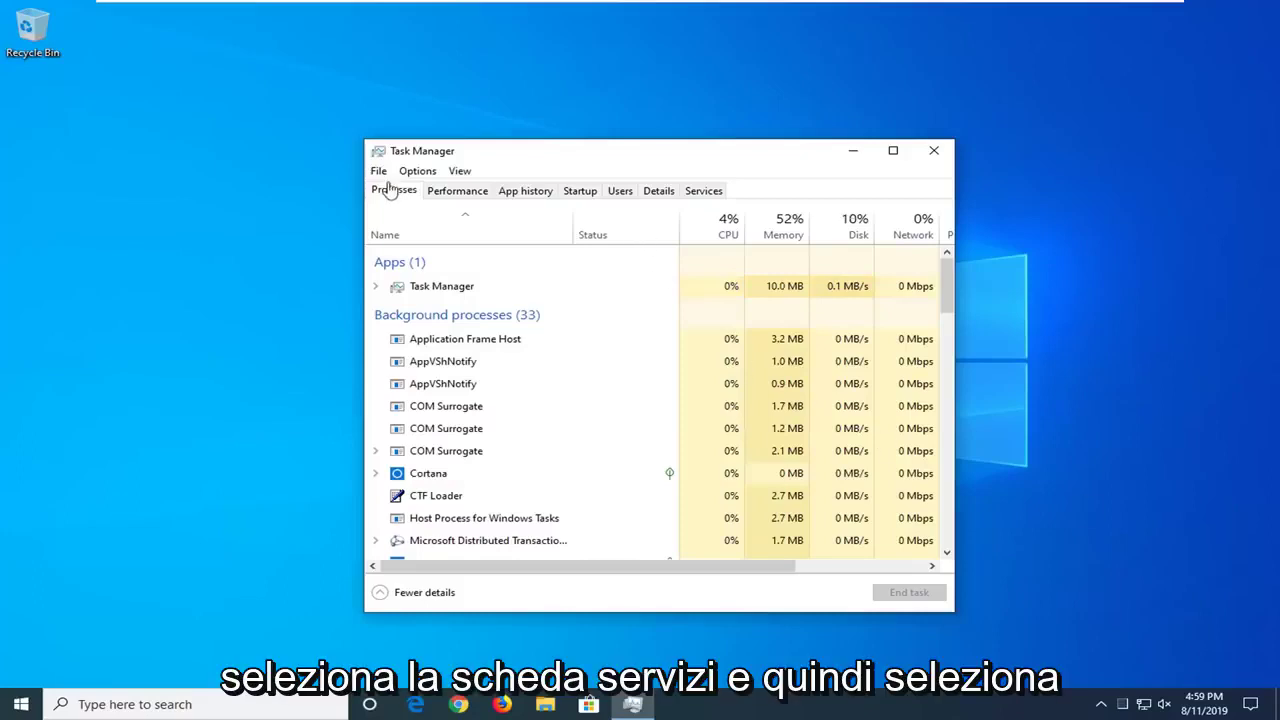
click(700, 191)
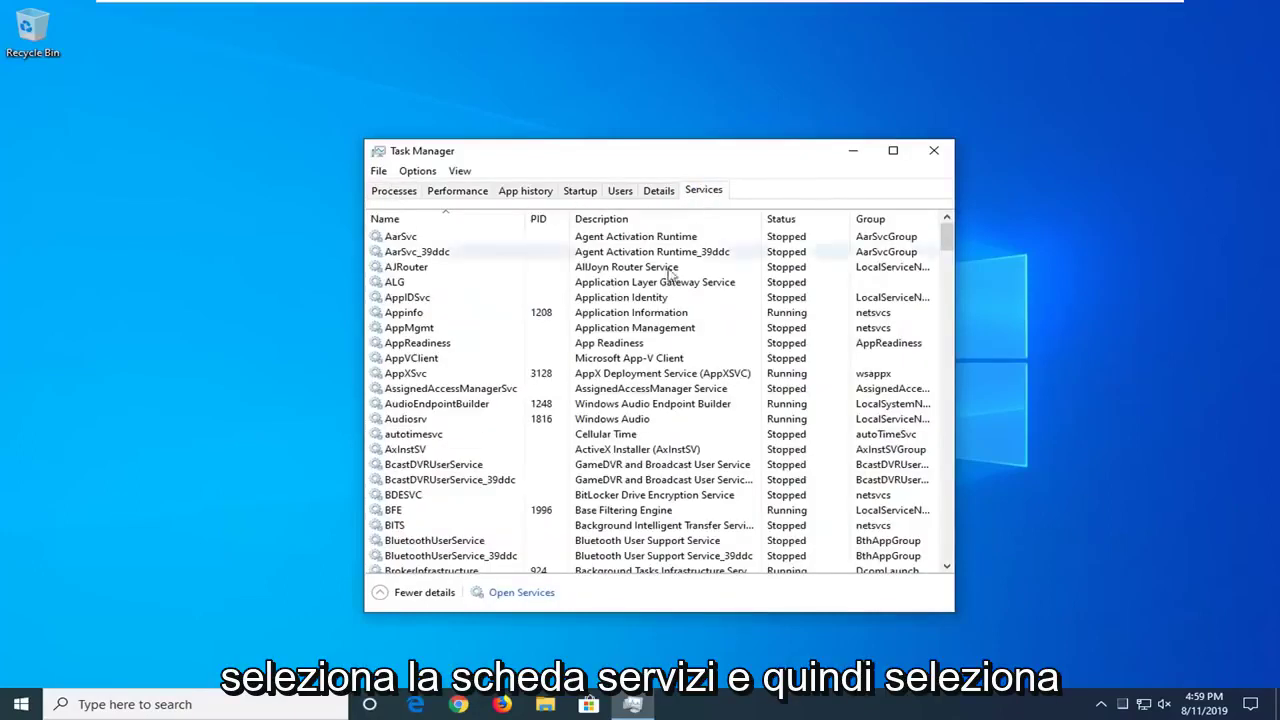
click(519, 595)
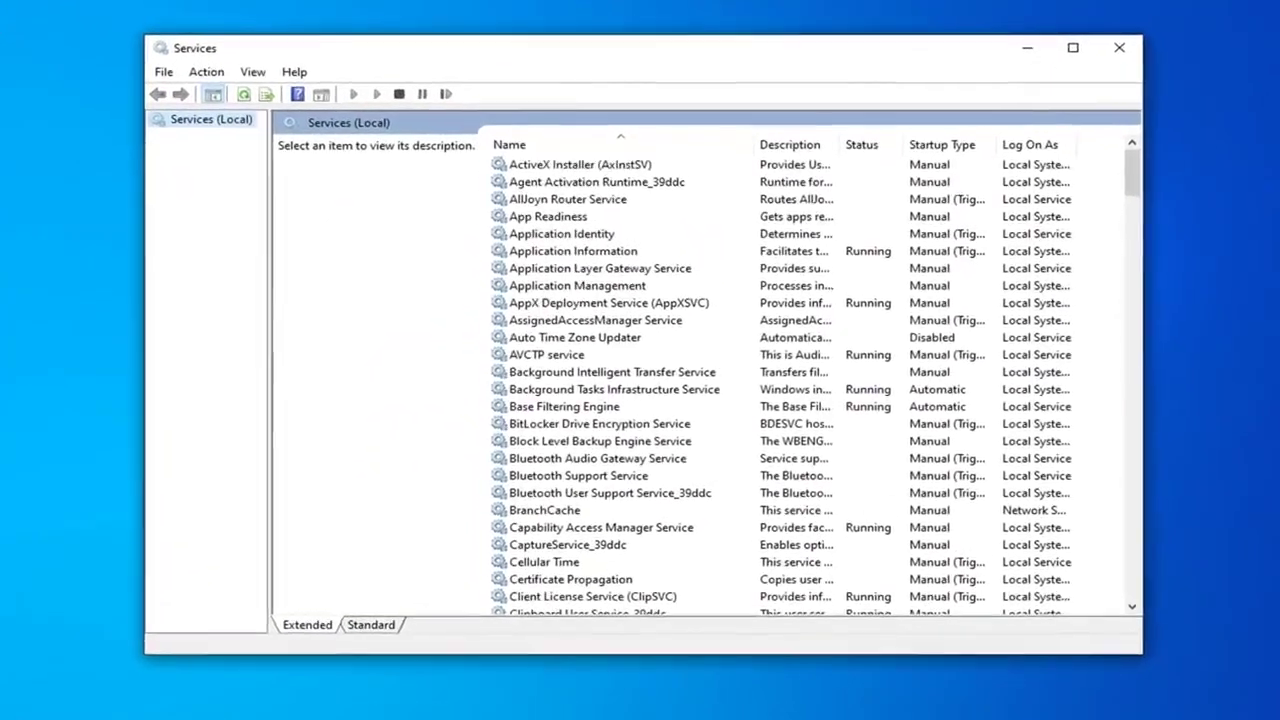
Scroll down to the Windows Search service and open its properties.
scroll(600, 465, down, 1)
scroll(615, 448, down, 20)
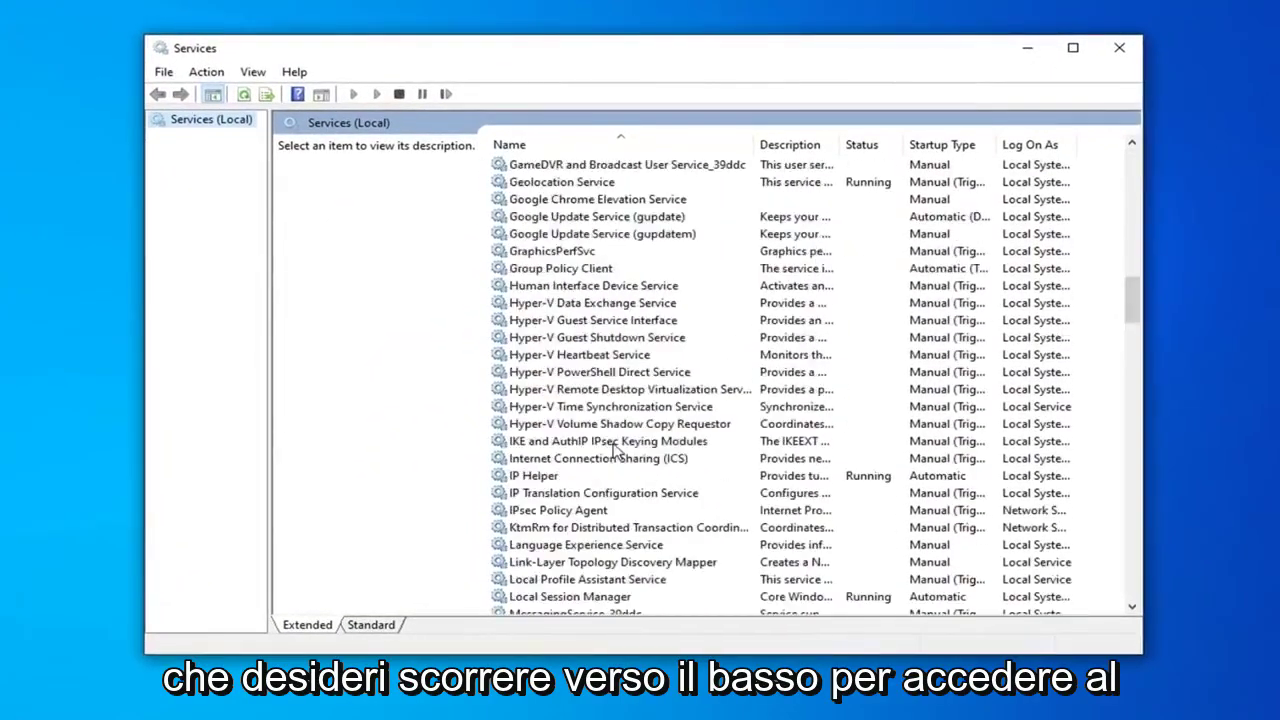
scroll(615, 448, down, 15)
scroll(615, 448, down, 16)
scroll(615, 448, down, 11)
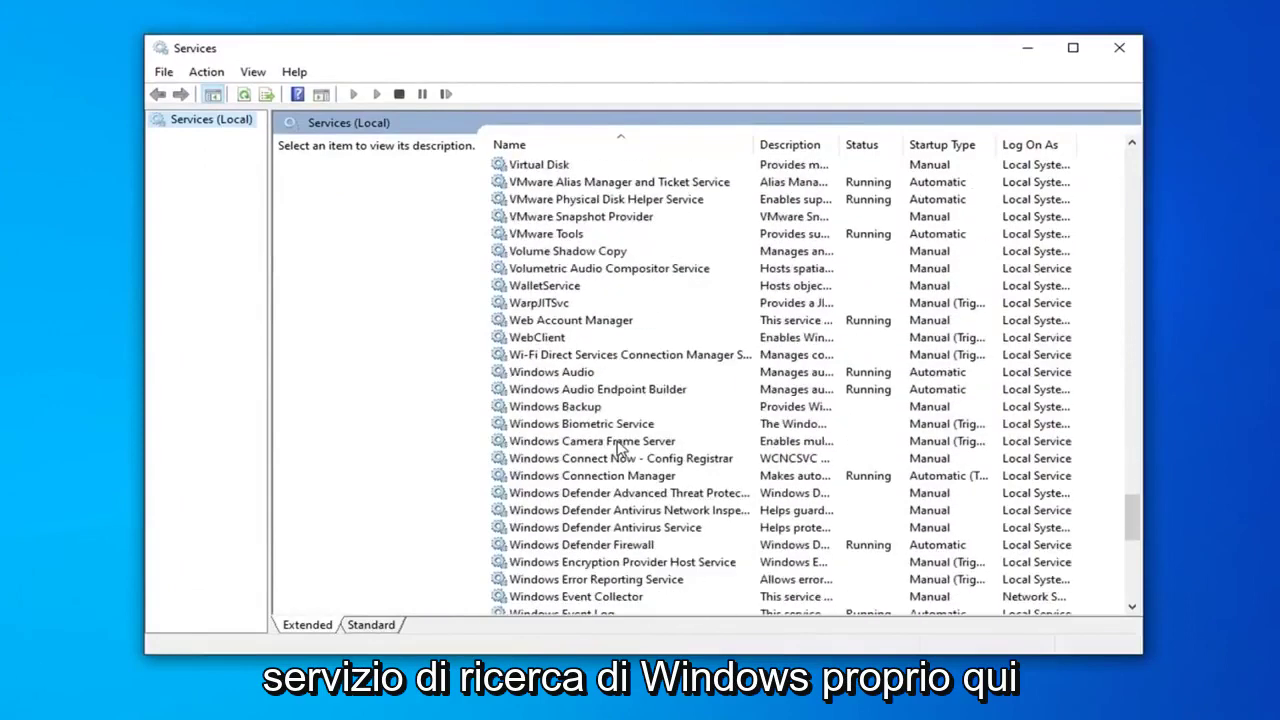
scroll(612, 476, down, 5)
scroll(612, 476, down, 4)
scroll(600, 445, down, 1)
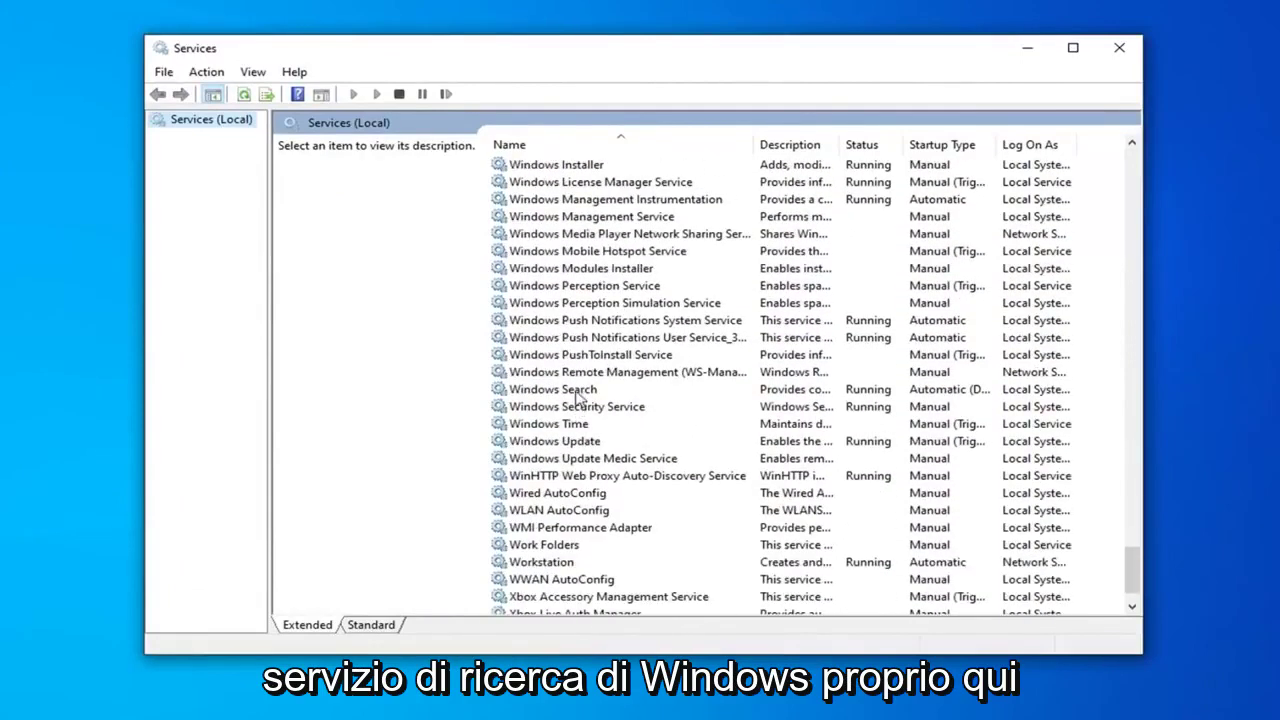
click(572, 392)
double_click(571, 394)
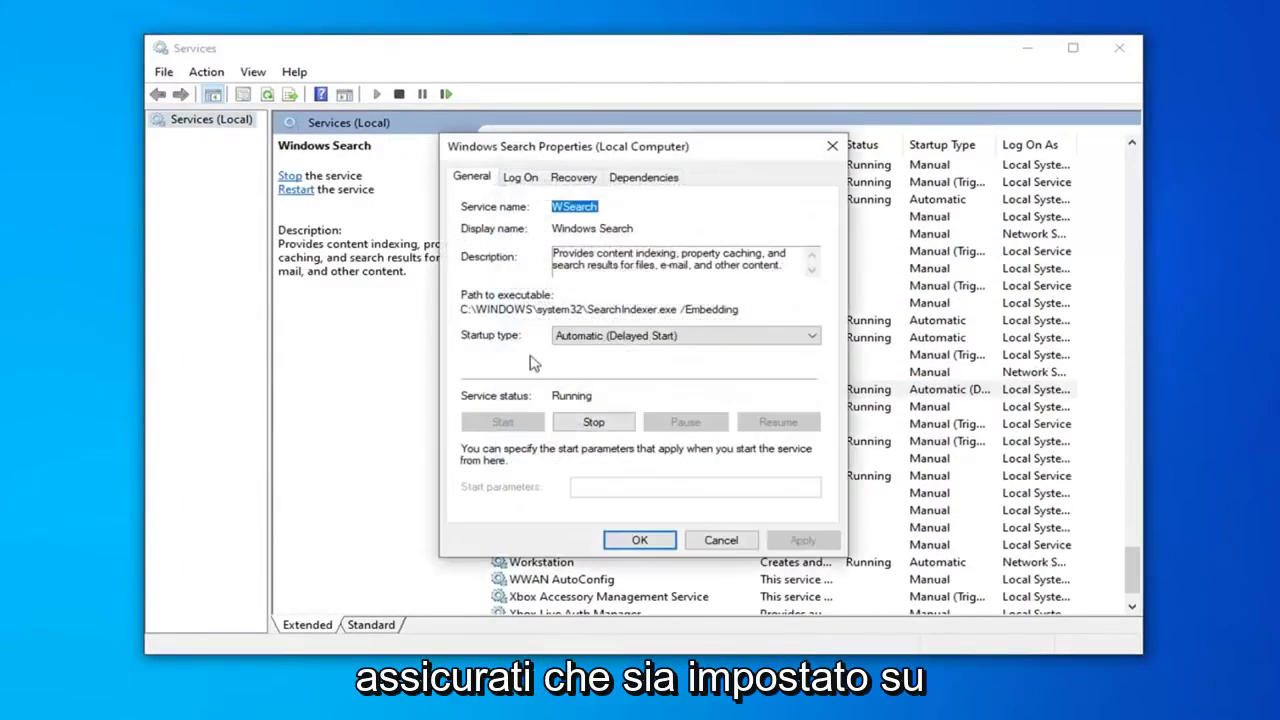
Set the Windows Search startup type to Automatic (Delayed Start) and apply it.
click(622, 340)
click(592, 362)
click(606, 338)
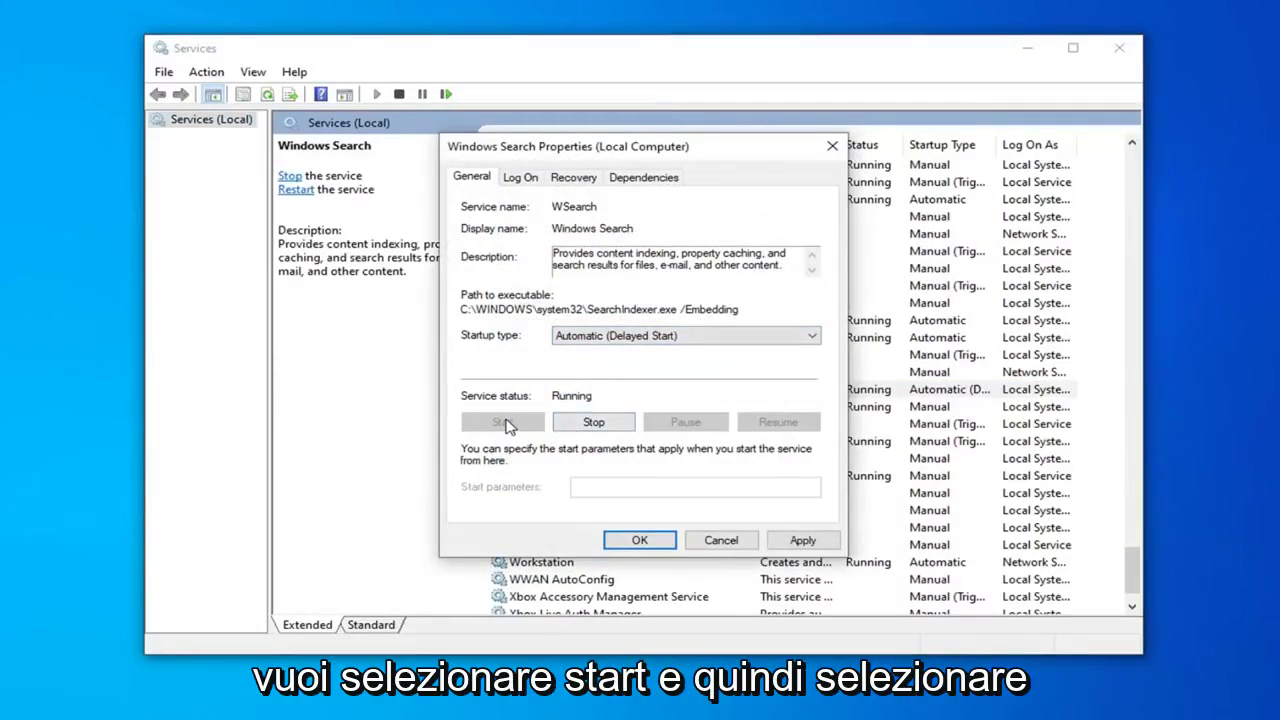
click(803, 540)
click(640, 540)
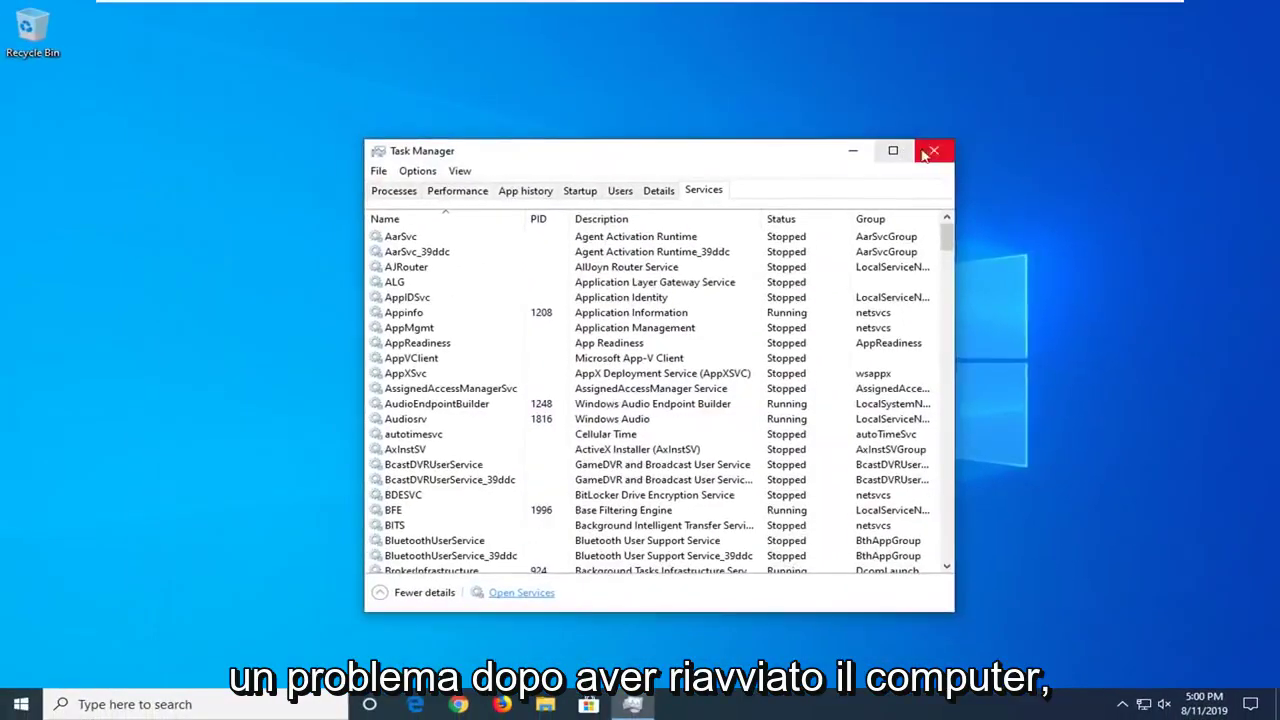
Close Task Manager and reach Control Panel by entering 'Control' in File Explorer's address bar.
click(934, 150)
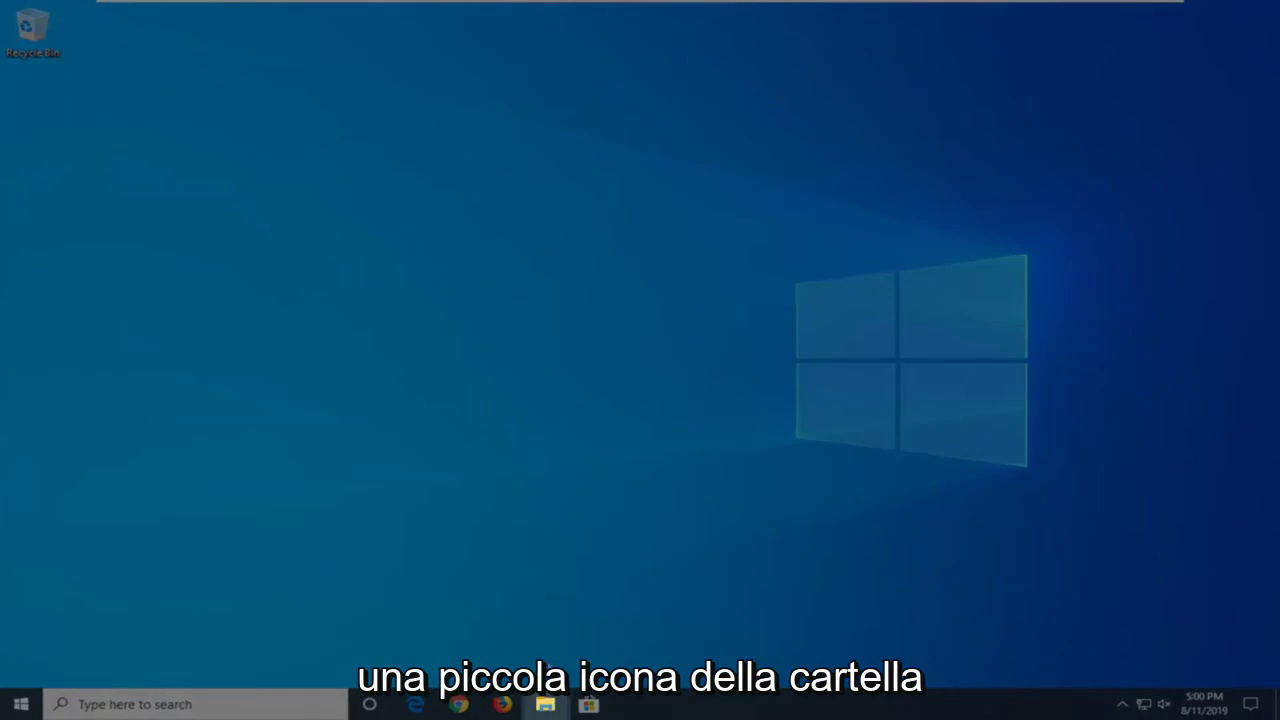
click(548, 704)
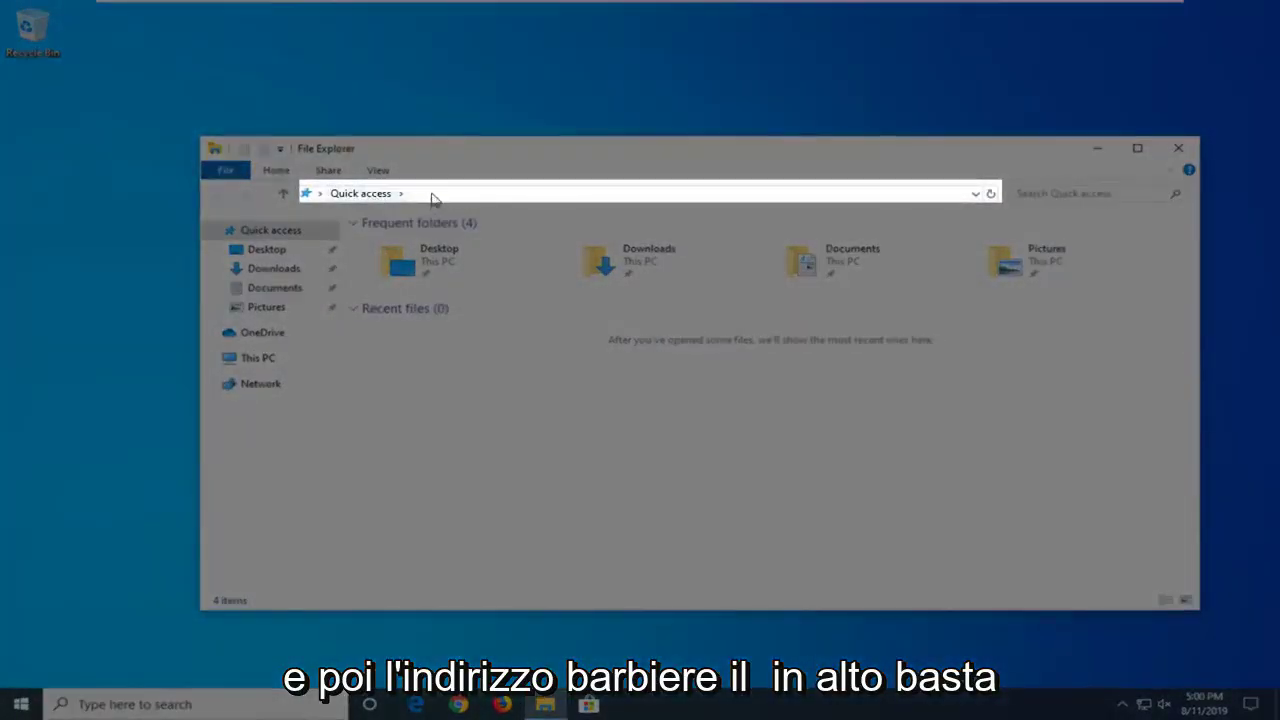
click(430, 196)
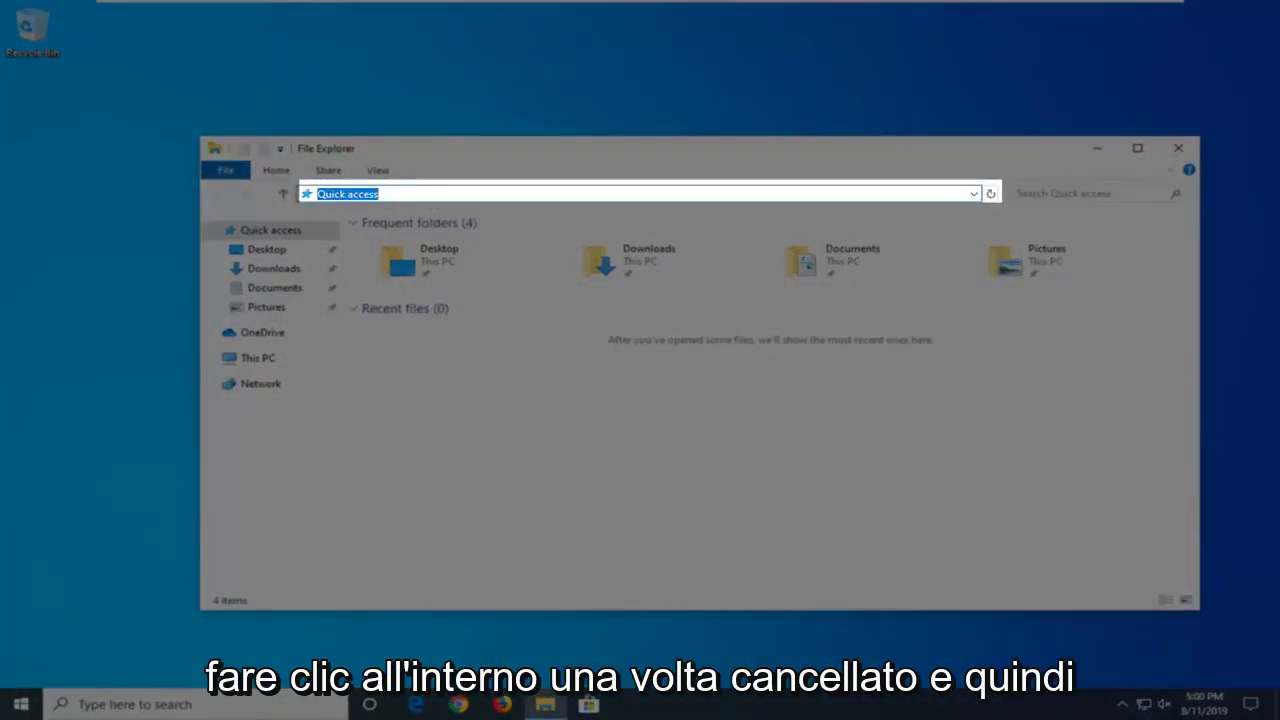
key(BackSpace)
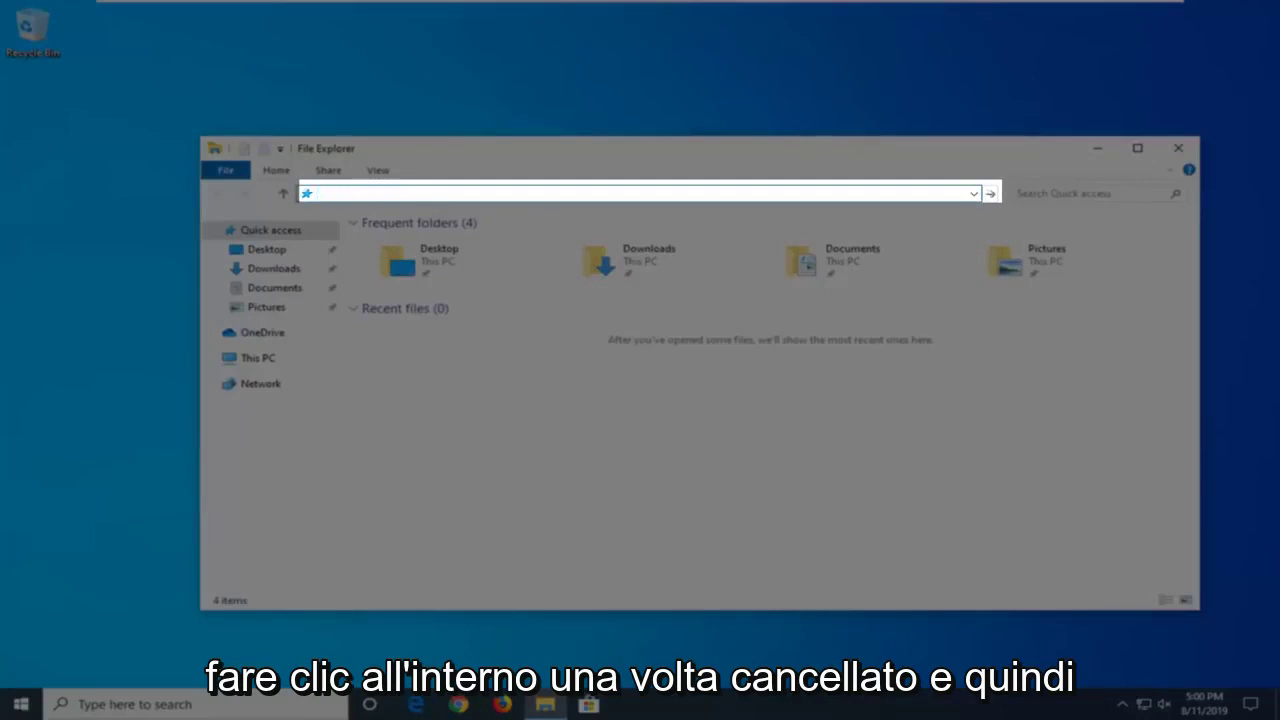
text(Cont)
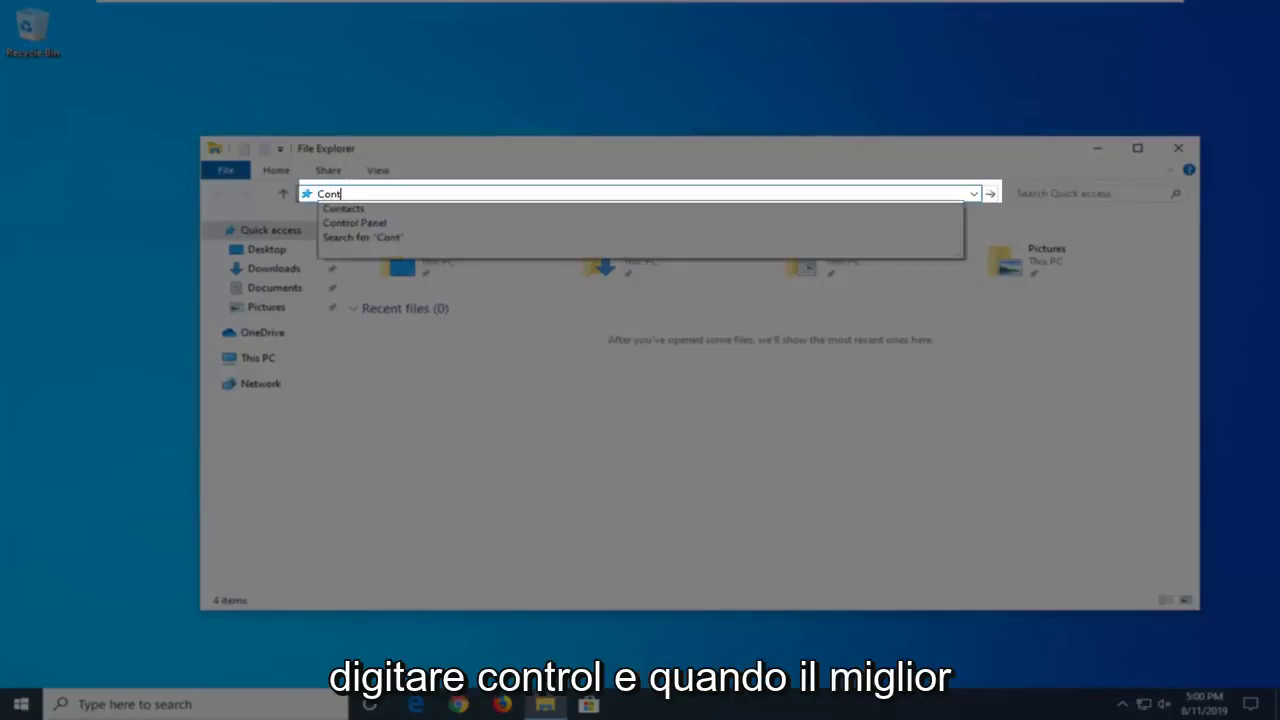
text(rol Panel)
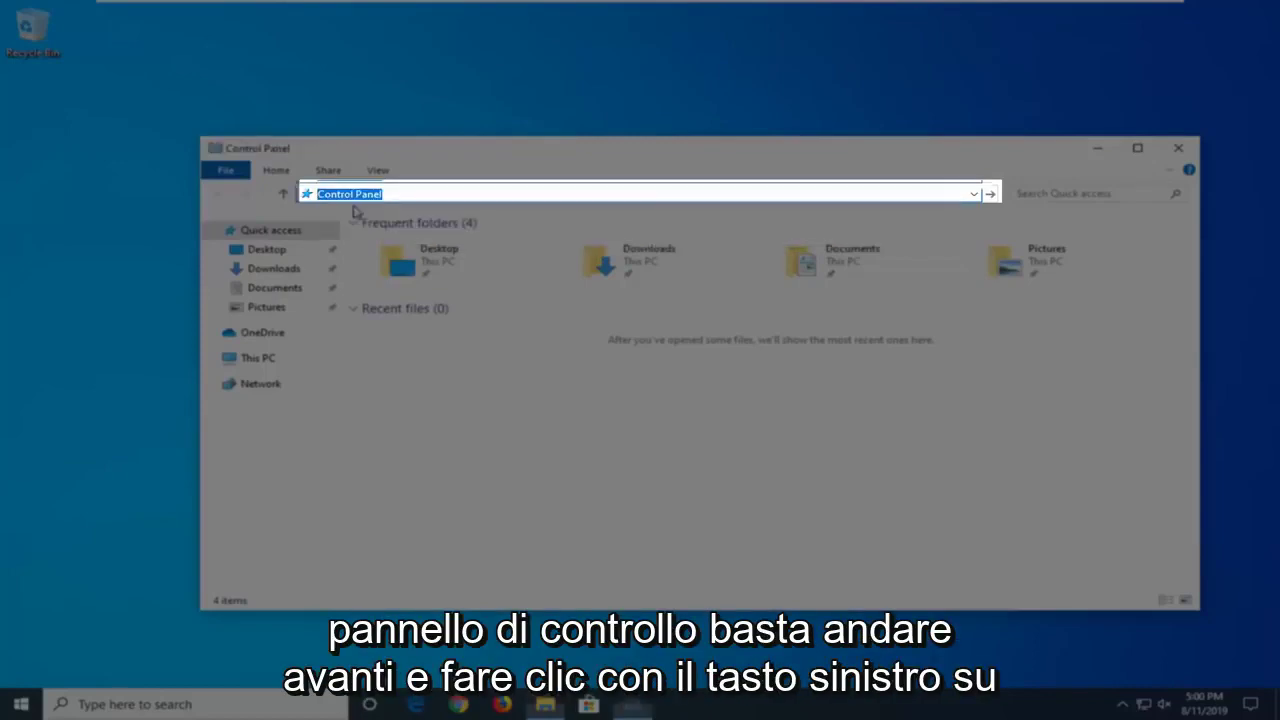
click(355, 209)
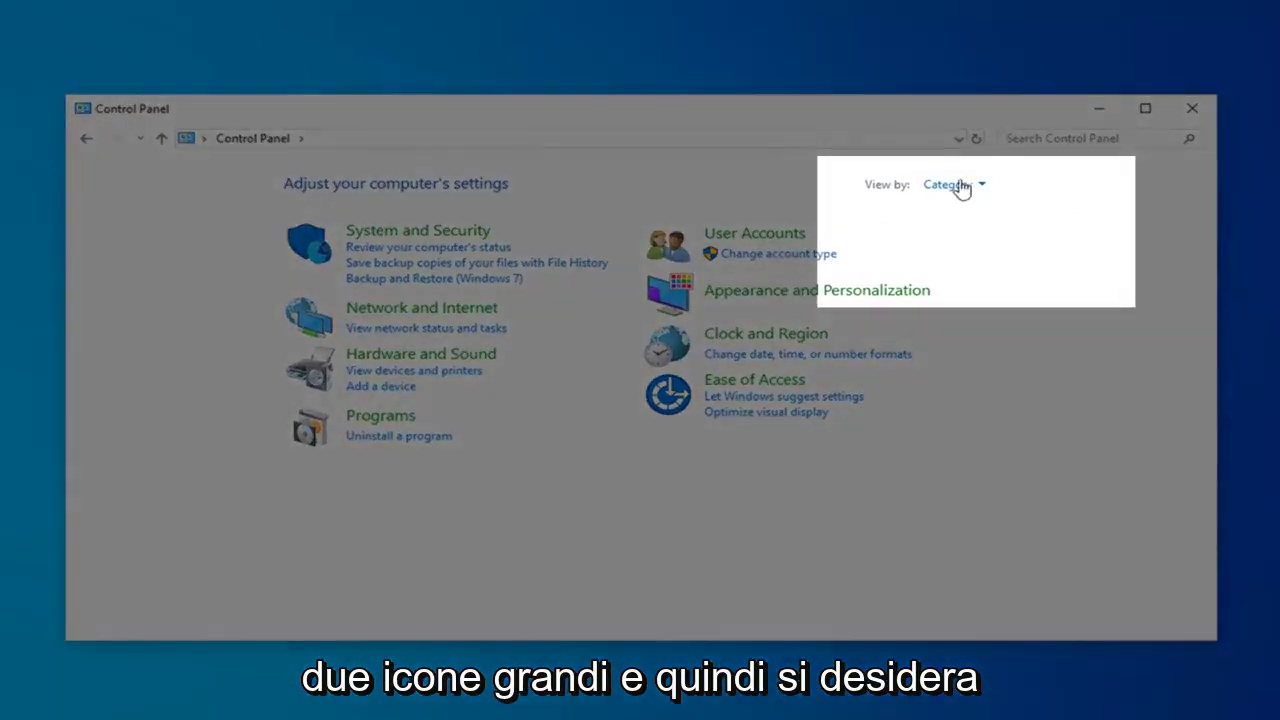
Show Control Panel items as Large icons and open Indexing Options, centred on screen.
click(955, 188)
click(975, 236)
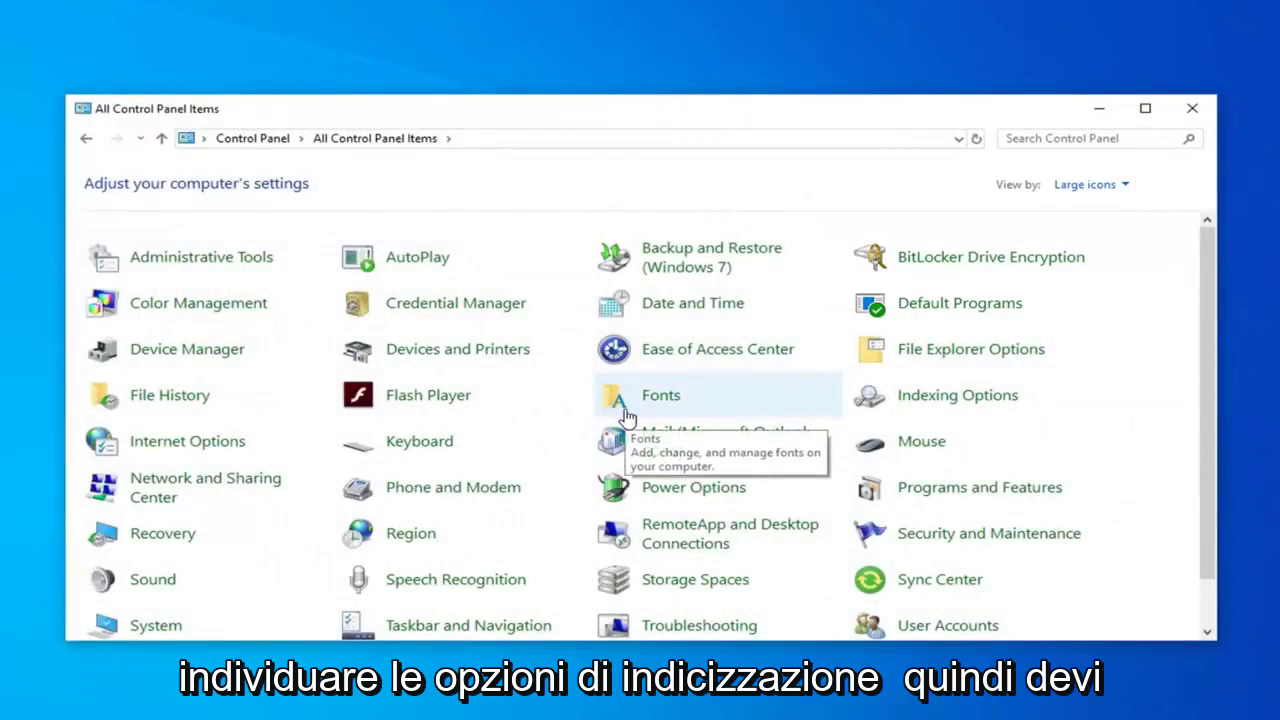
click(960, 400)
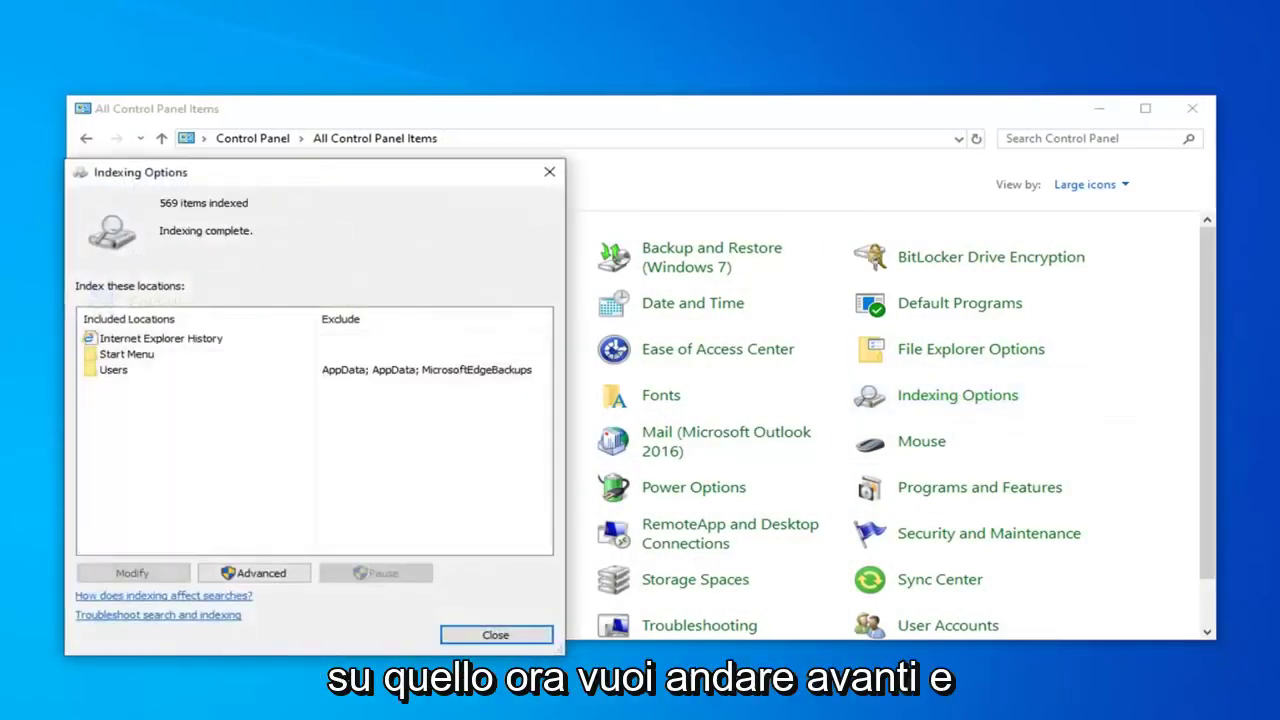
drag(369, 180, 550, 125)
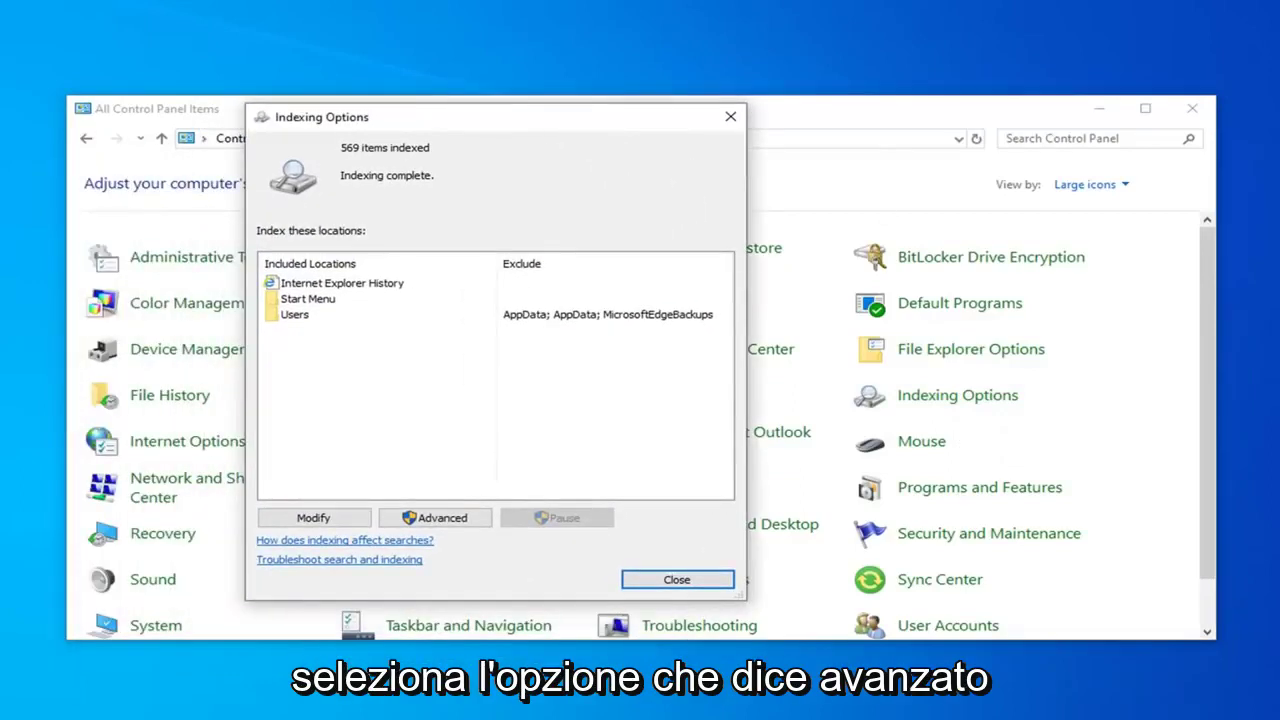
Rebuild the search index from Advanced settings, then close Indexing Options once indexing completes.
click(437, 518)
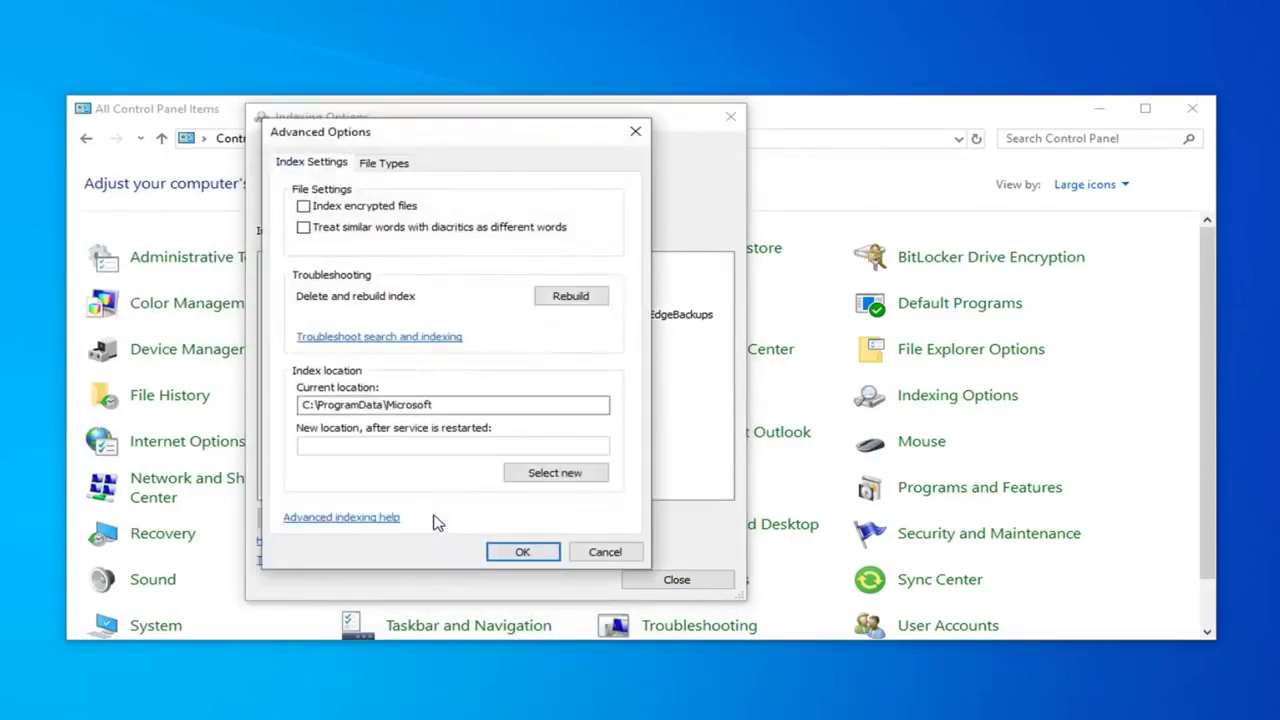
click(572, 297)
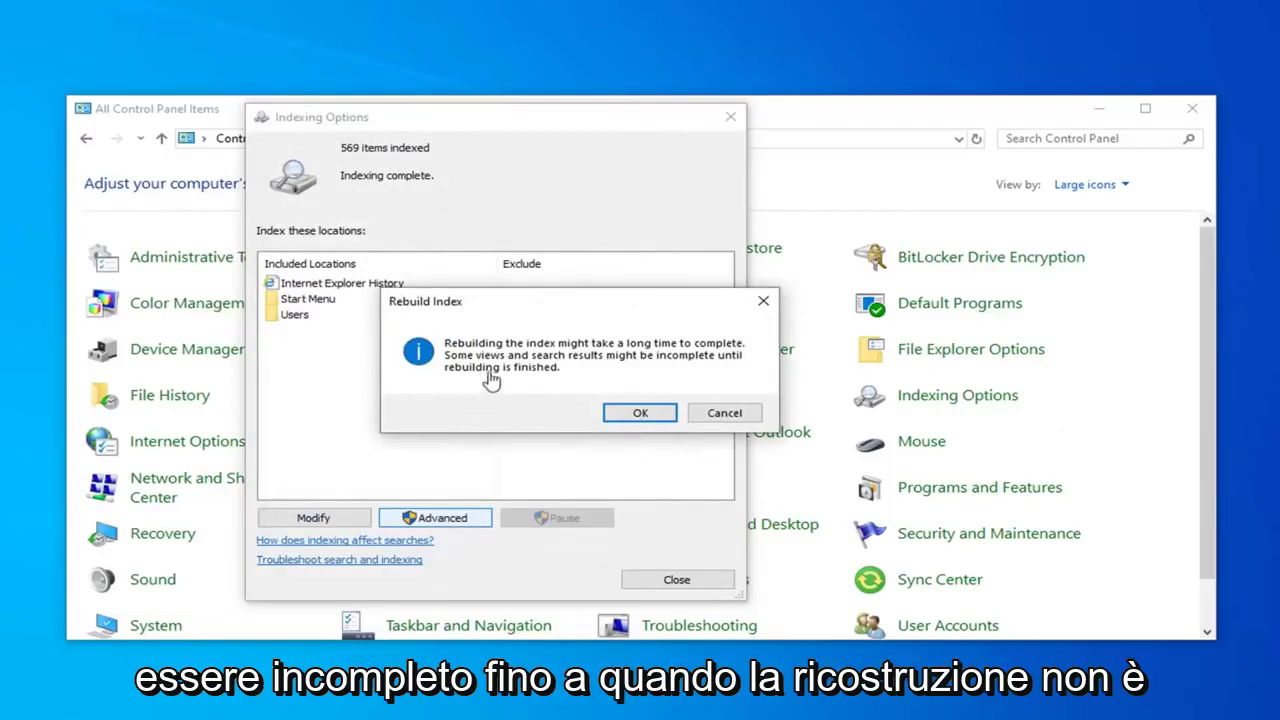
click(640, 413)
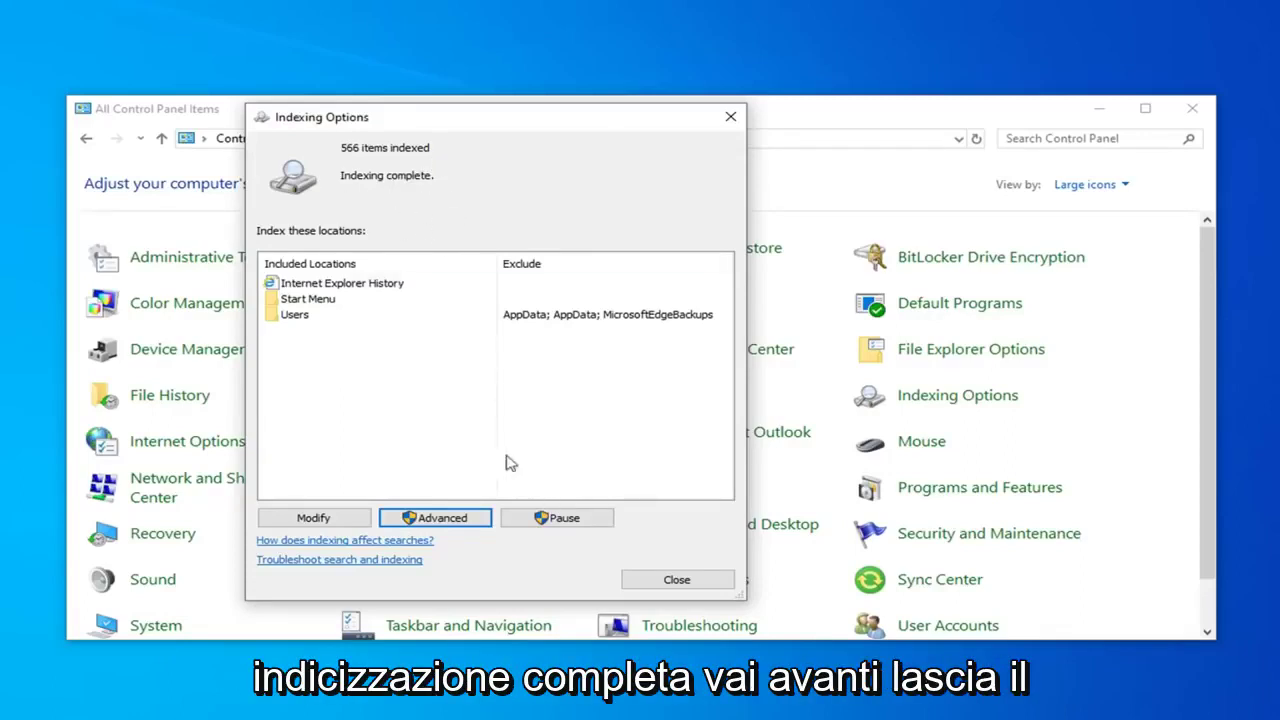
click(655, 585)
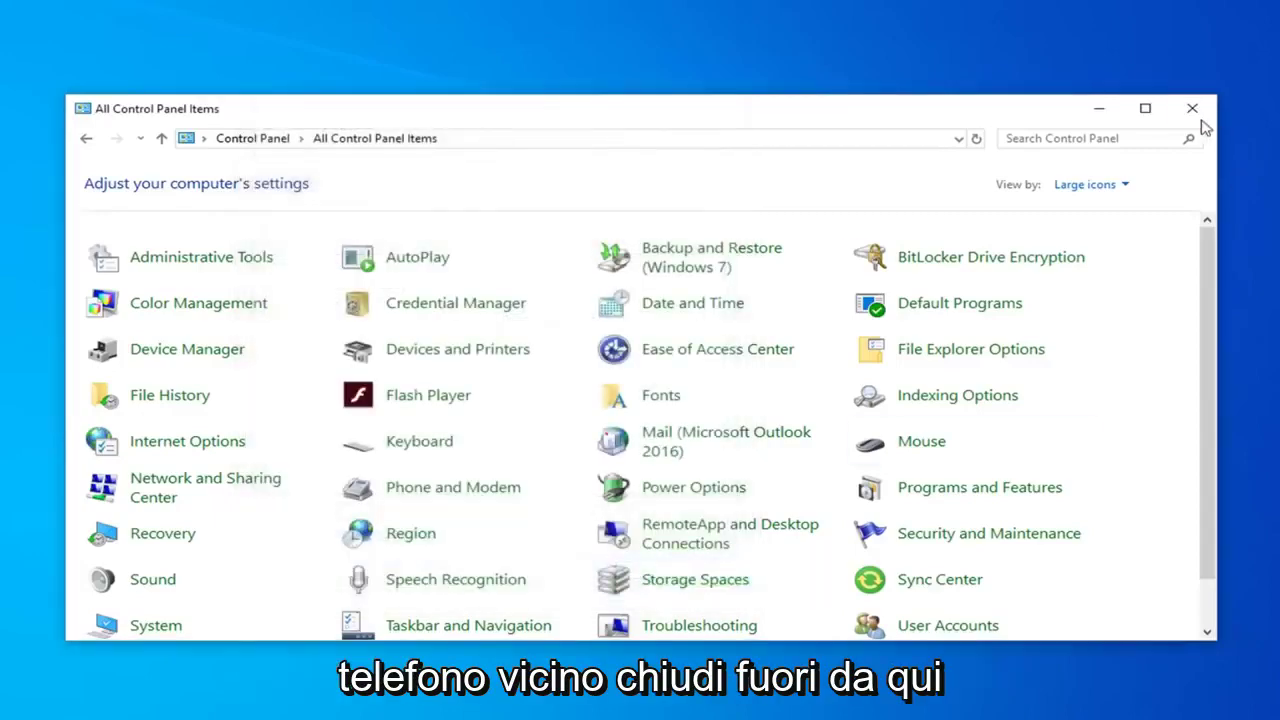
Close Control Panel and launch Windows PowerShell (Admin) from the Start menu, accepting UAC.
click(1192, 110)
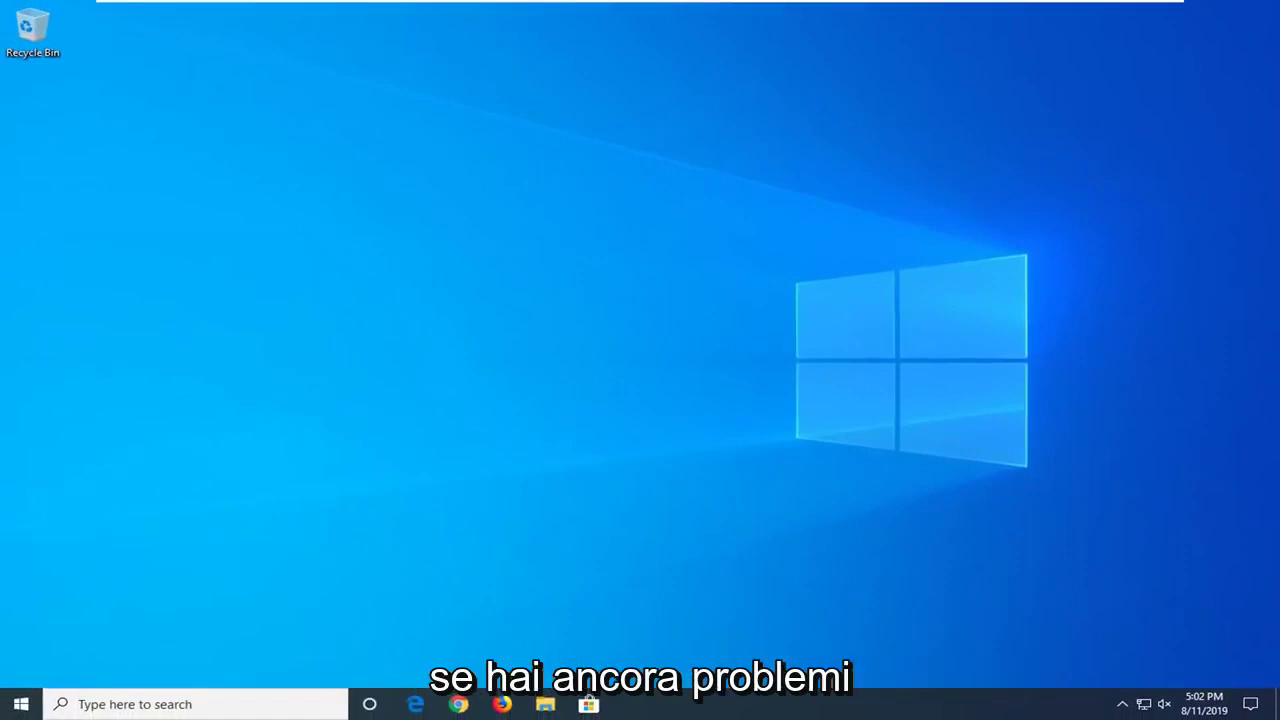
right_click(14, 707)
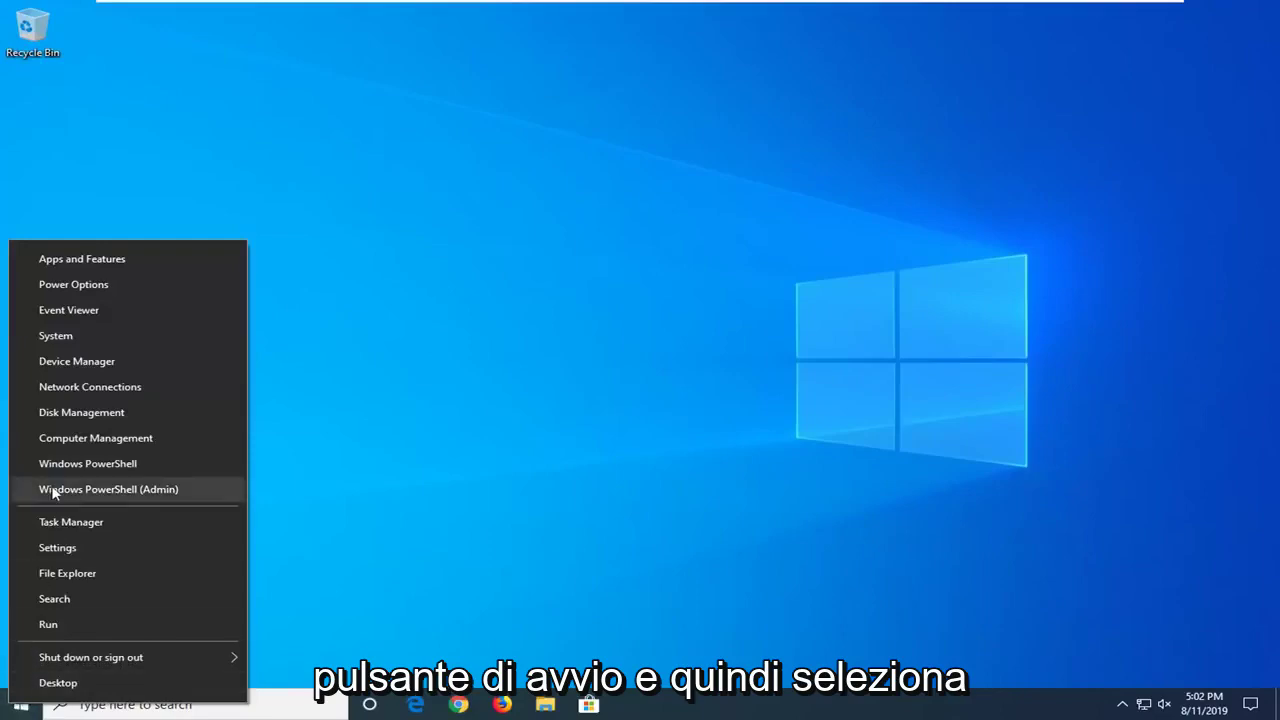
click(158, 491)
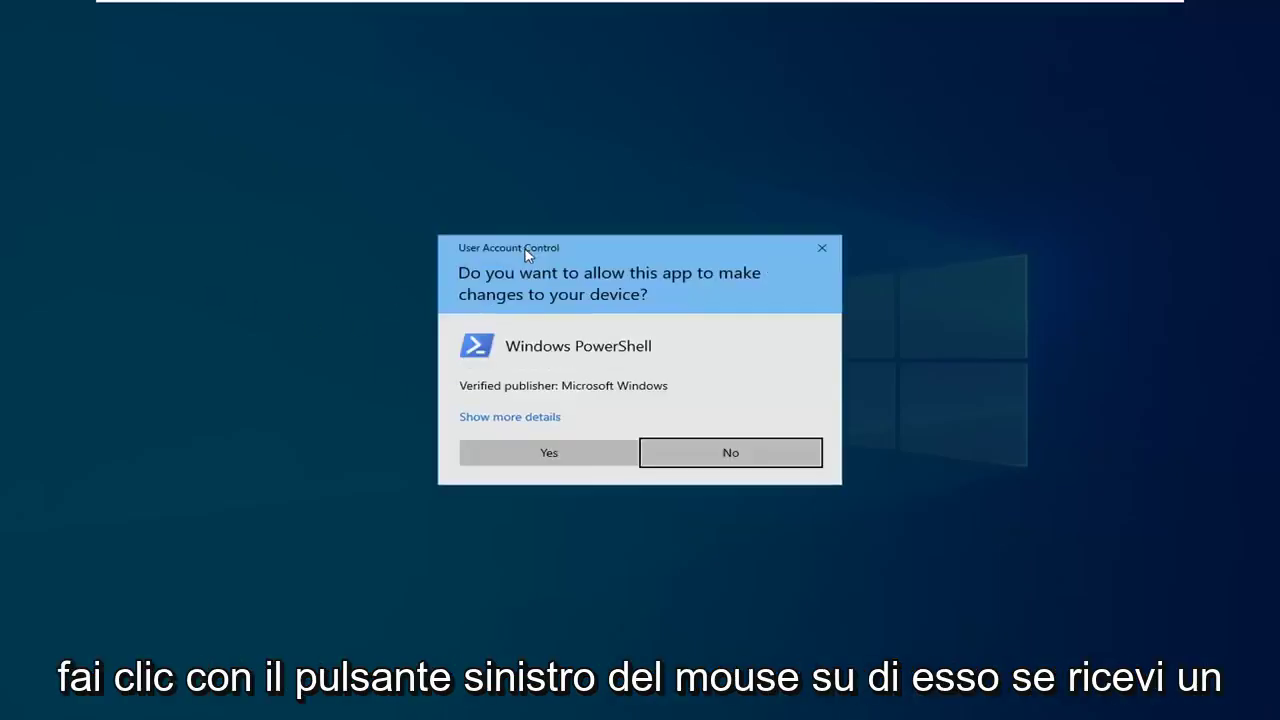
click(522, 456)
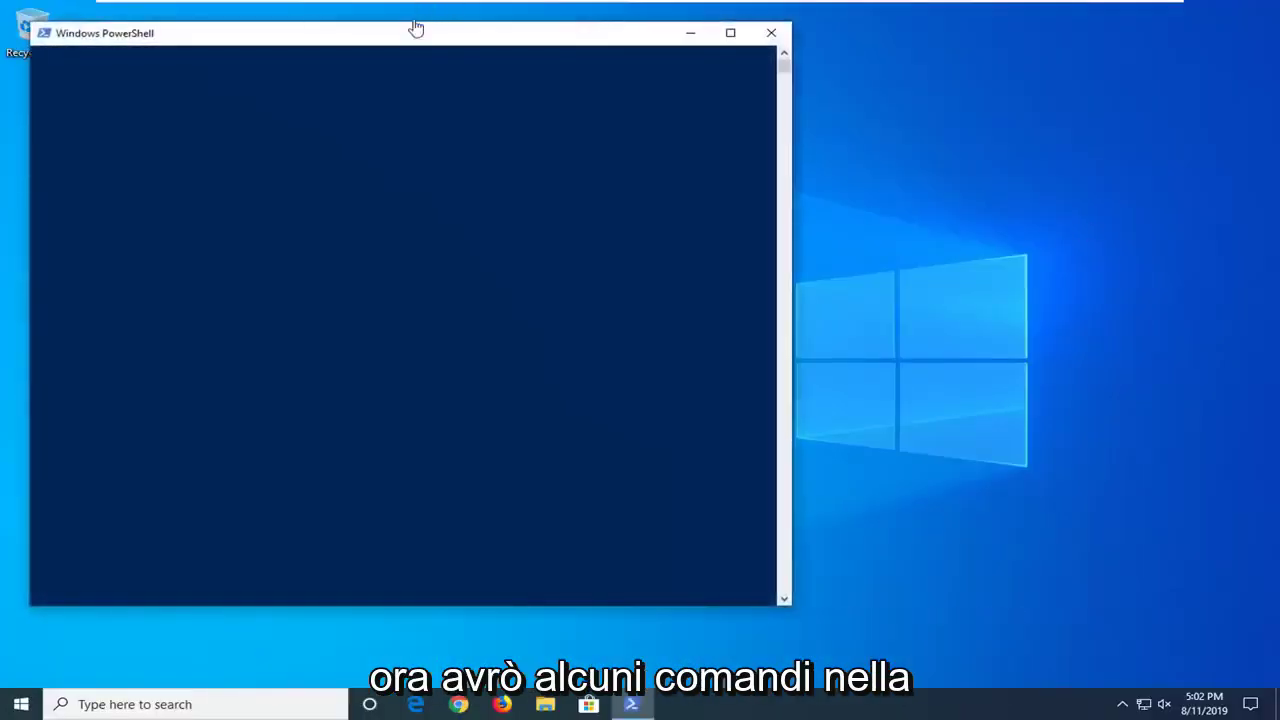
Run 'PowerShell -ExecutionPolicy Unrestricted', then paste the Get-AppXPackage re-registration command at the prompt.
drag(416, 33, 600, 66)
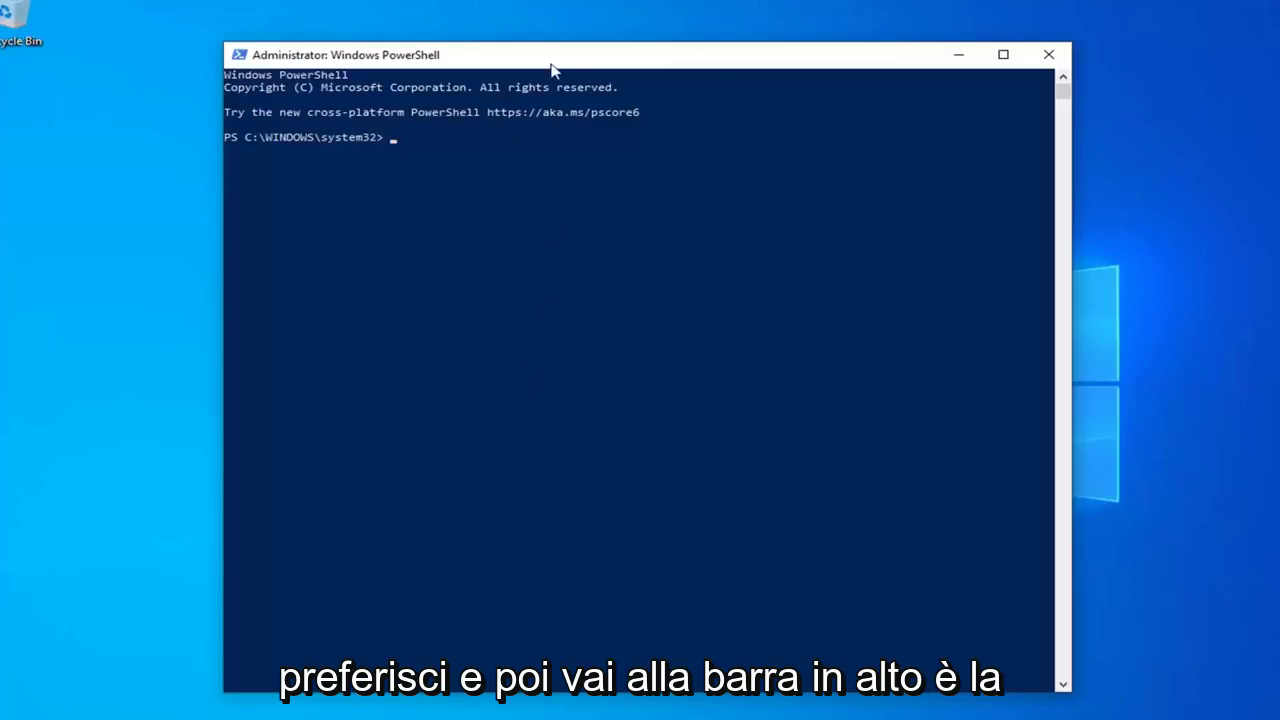
right_click(703, 61)
mouse_move(760, 189)
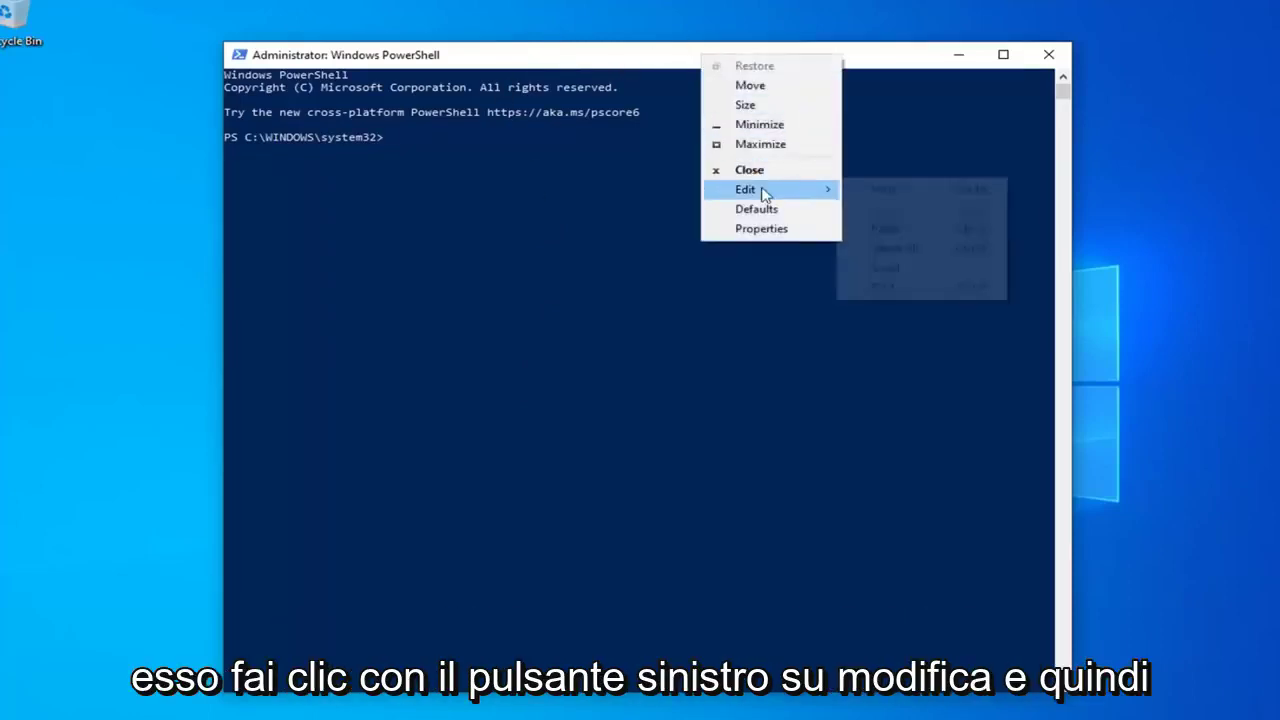
click(872, 229)
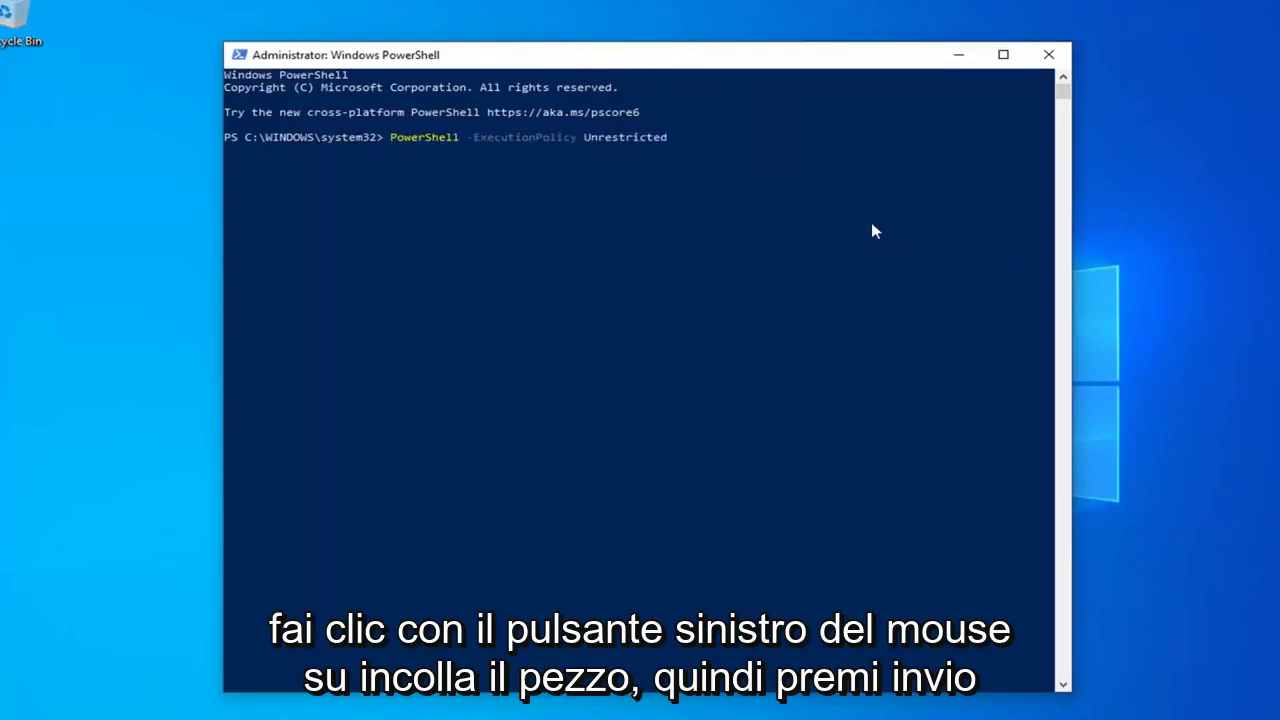
key(Return)
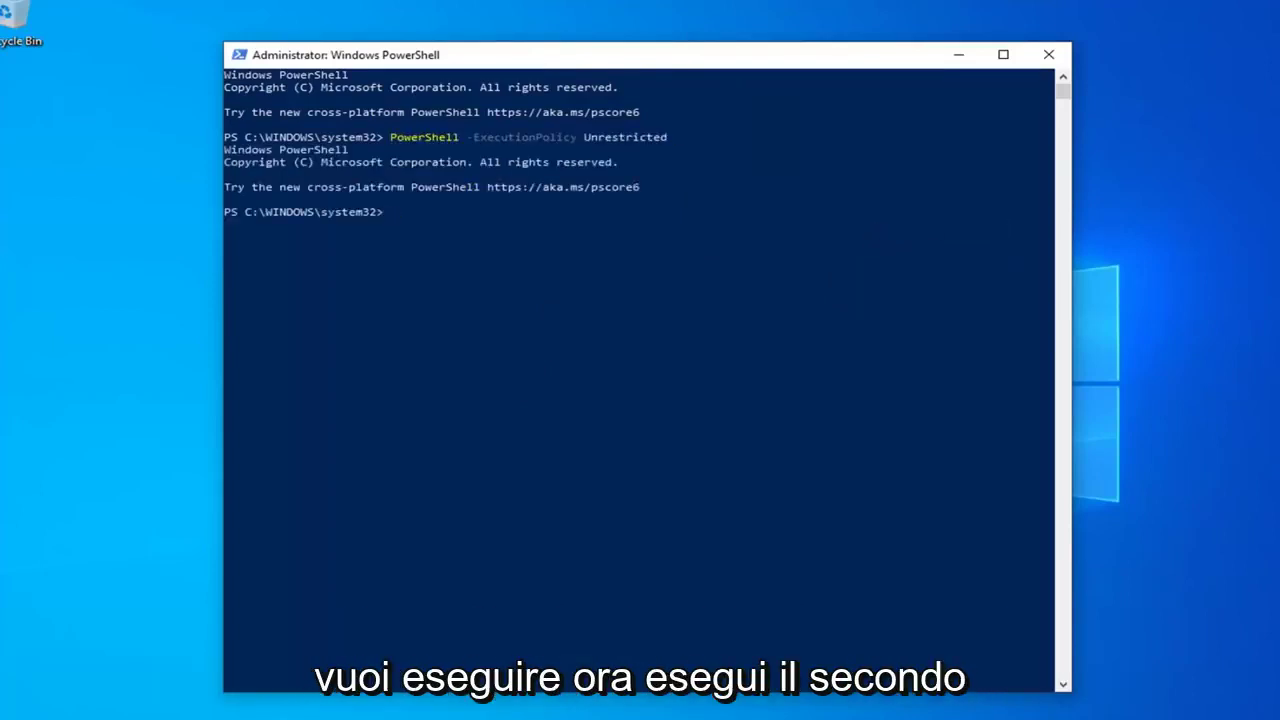
right_click(556, 52)
mouse_move(603, 185)
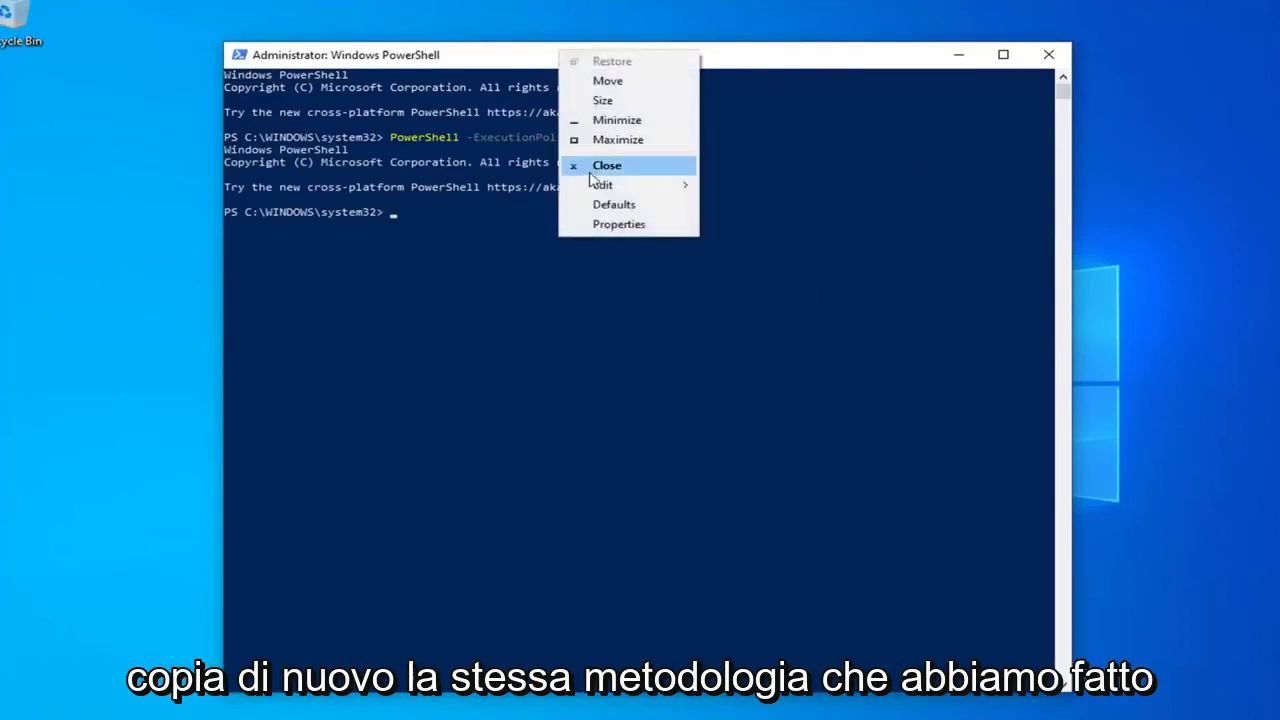
click(713, 226)
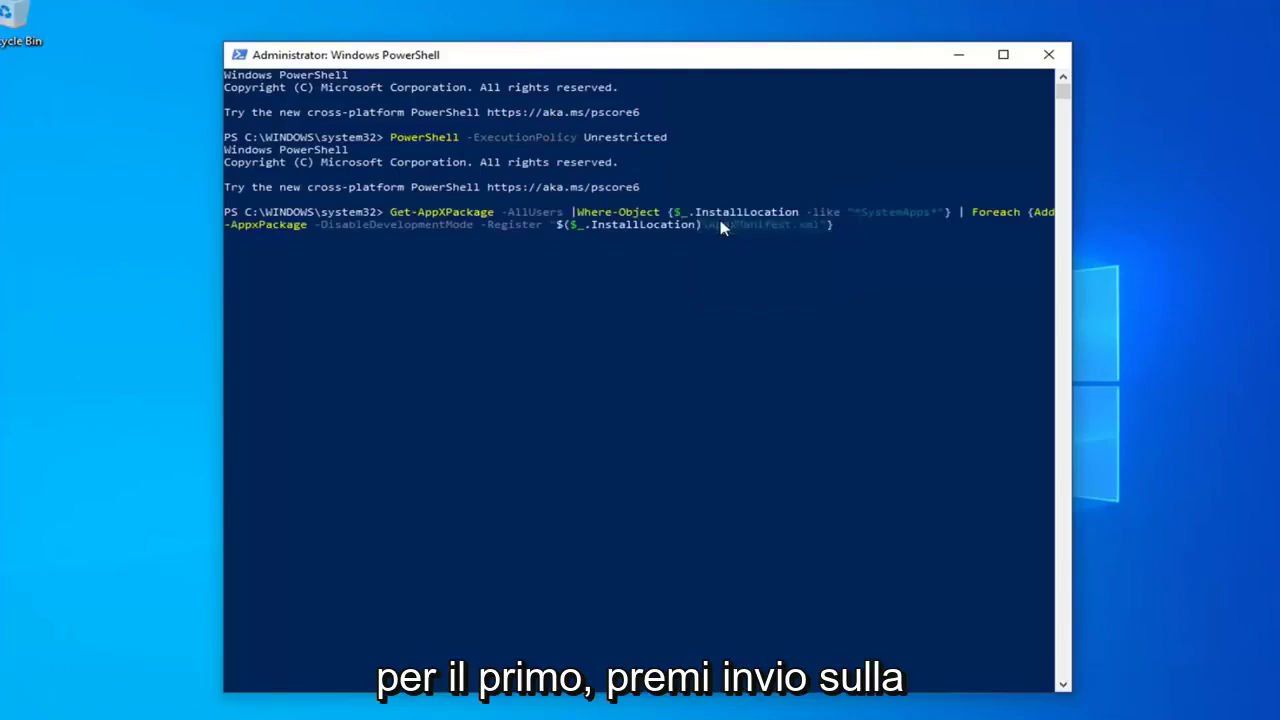
Run the Get-AppXPackage | Foreach Add-AppxPackage command to re-register every system app.
key(Return)
key(Return)
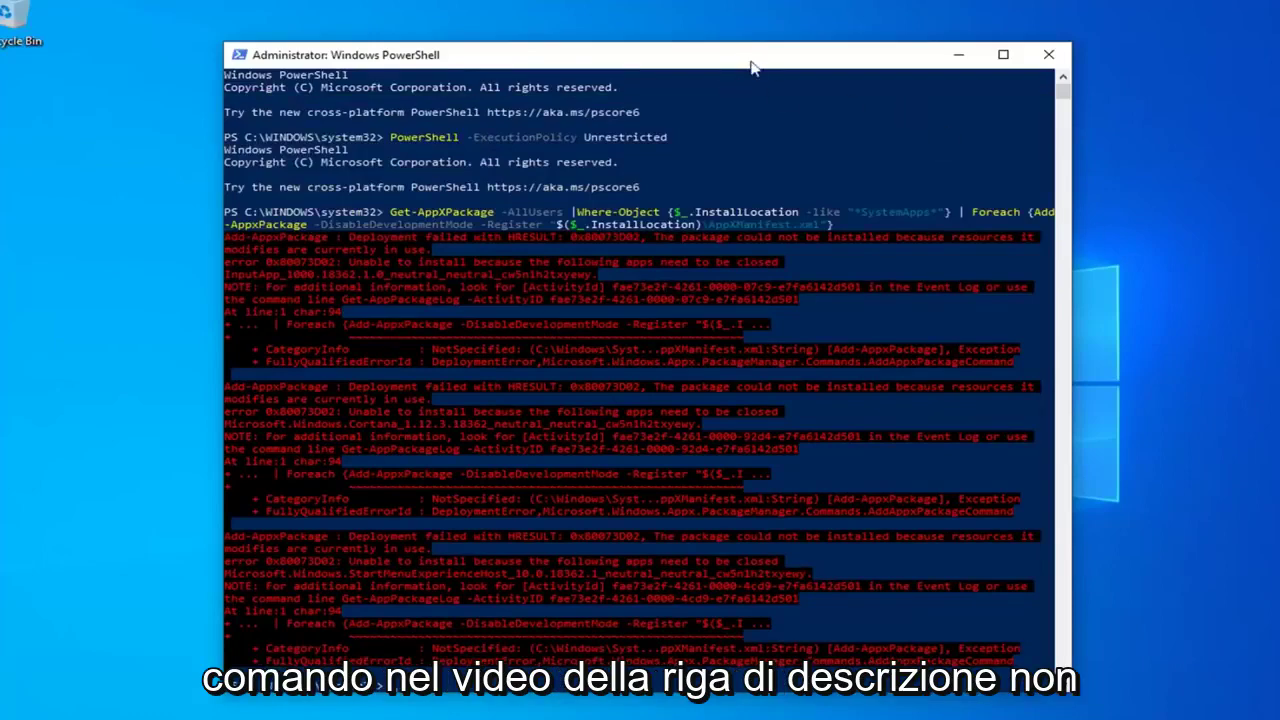
Paste and run the $manifest Add-AppxPackage command to re-register the Microsoft Store.
scroll(462, 380, down, 3)
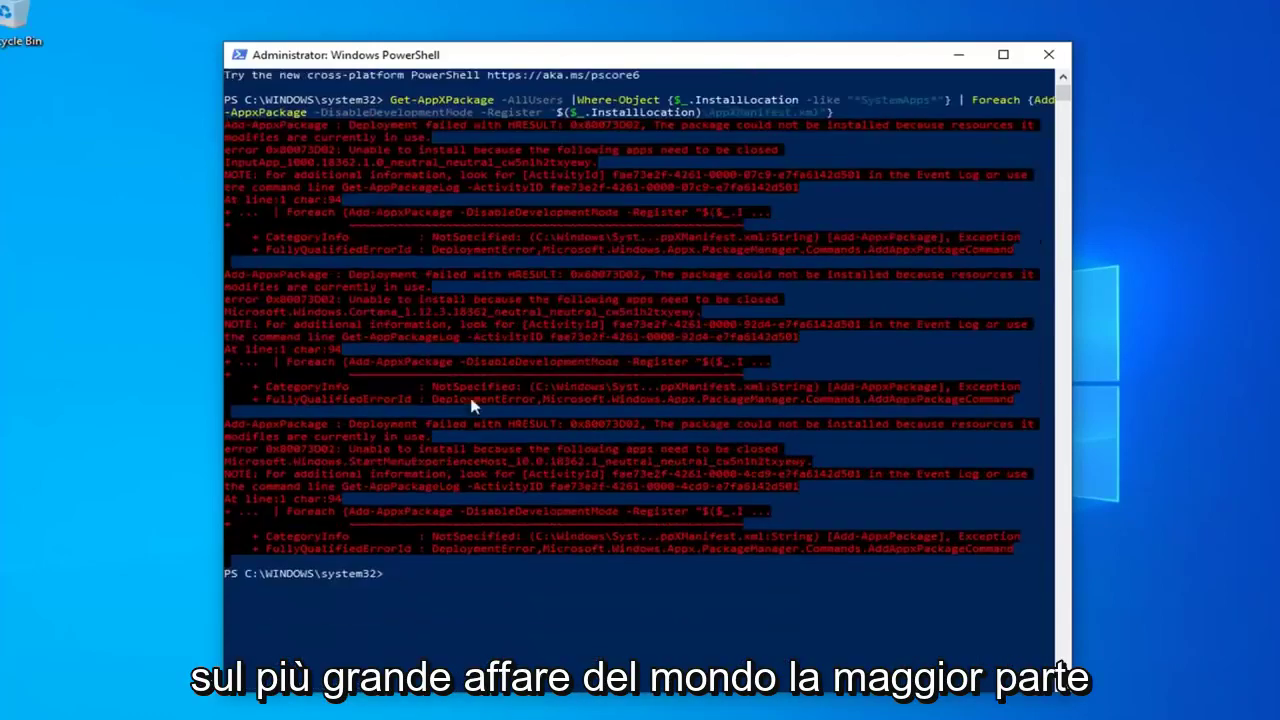
scroll(470, 320, up, 3)
scroll(480, 240, down, 2)
scroll(481, 217, down, 1)
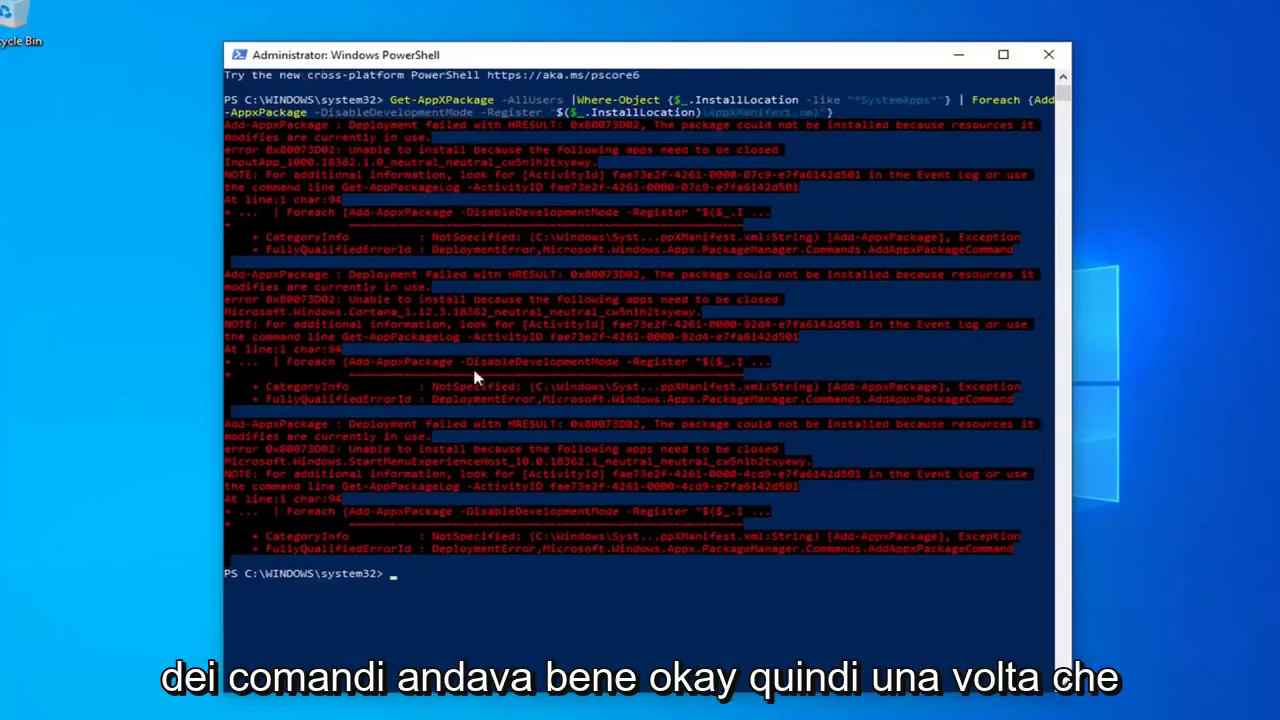
text($manifest = (Get-AppxPackage Microsoft.WindowsStore).InstallLocation + '\AppxManifest.xml' ; Add-AppxPackage -DisableDevelopmentMode -Register $manifest)
key(Return)
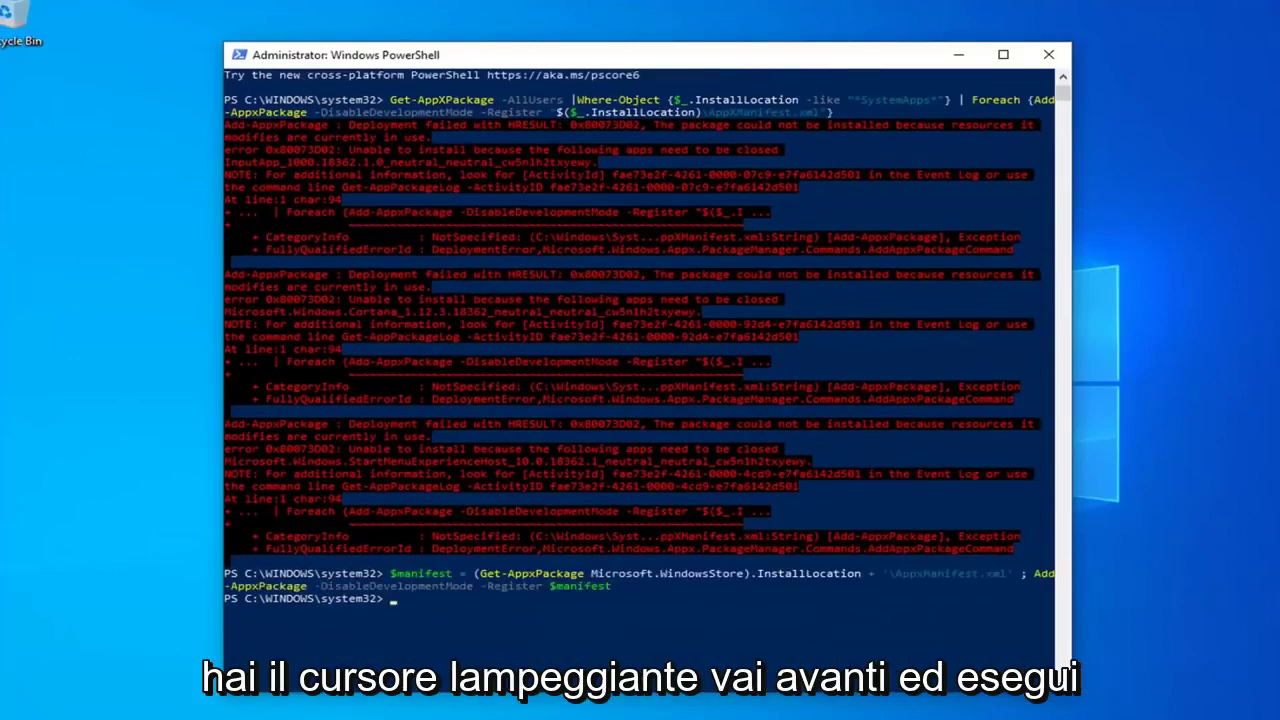
Run C:\Windows\System32\ctfmon.exe, then close the PowerShell window.
right_click(618, 65)
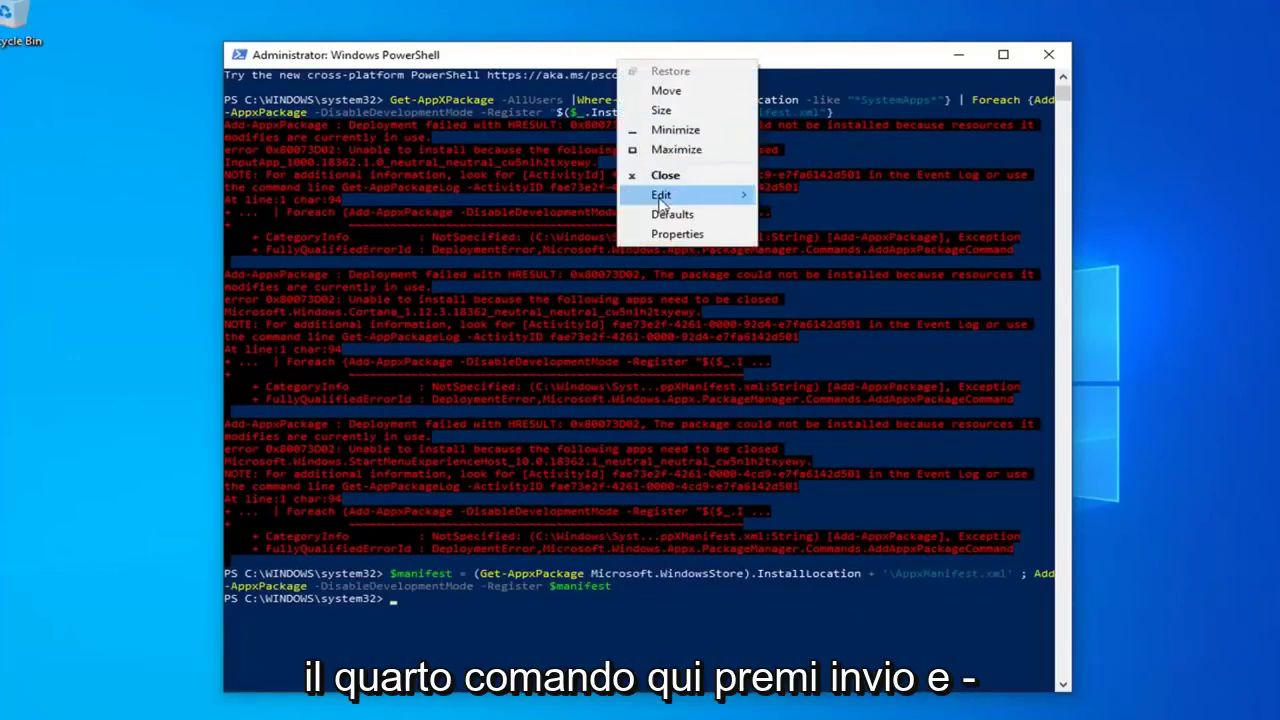
click(790, 232)
key(Return)
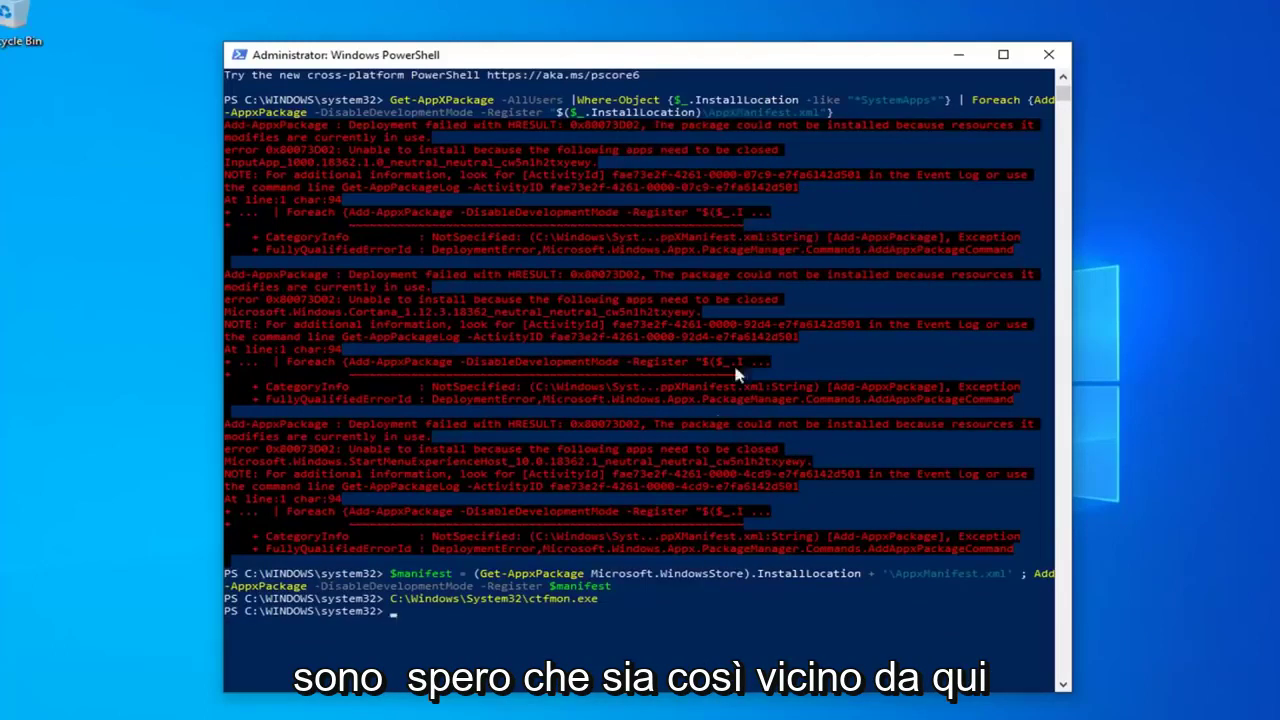
click(1049, 55)
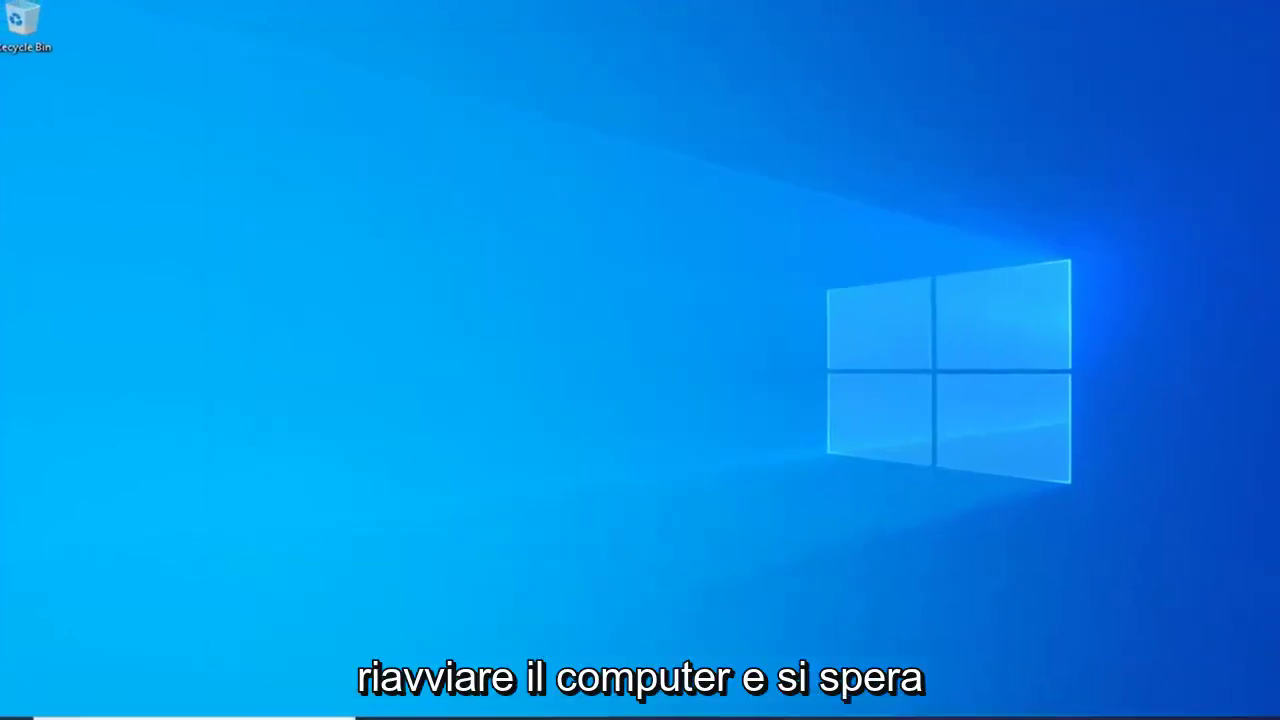